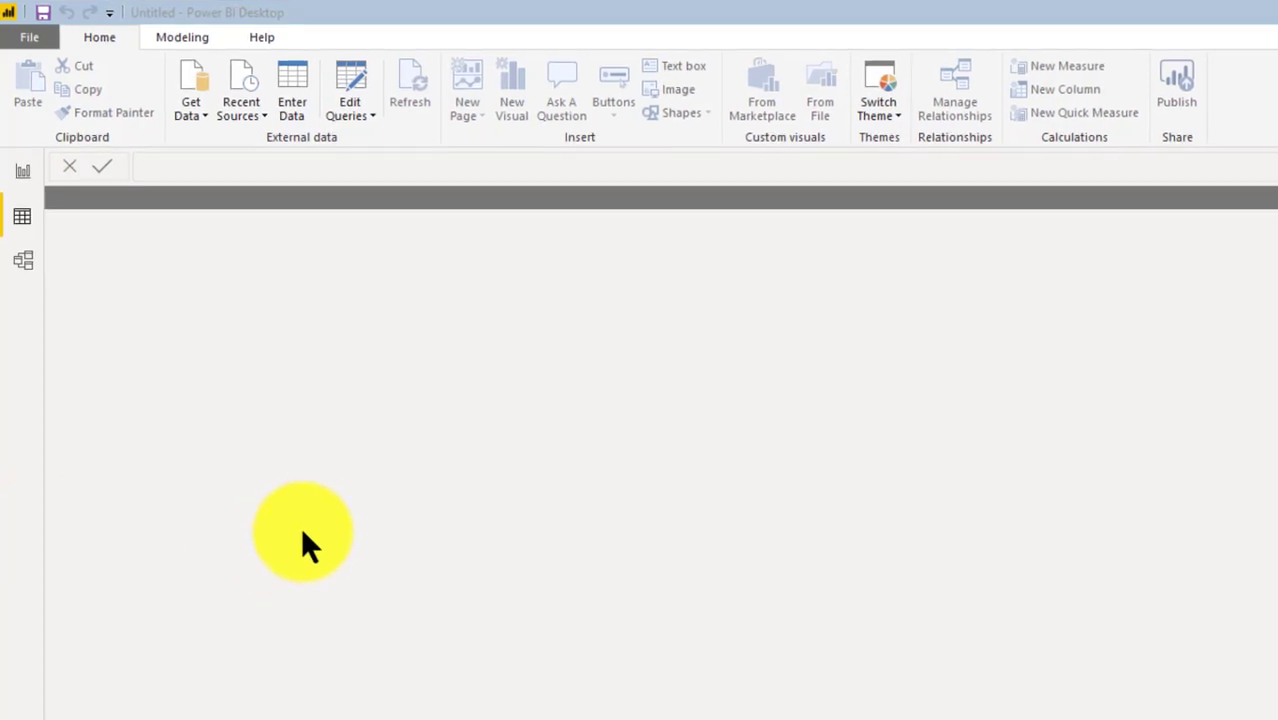
Start a manual table with the US Open rows: Nadal 2014, Federer 2015, Coopman 2016
left_click(548, 362)
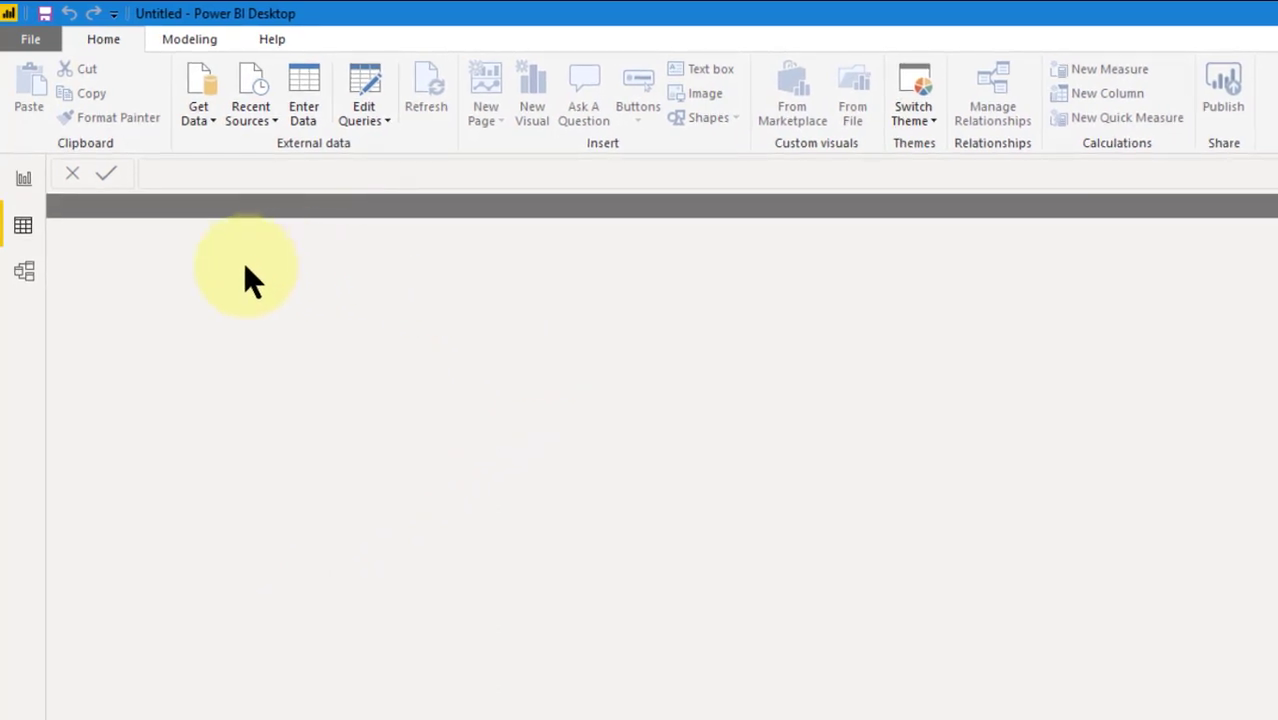
left_click(304, 75)
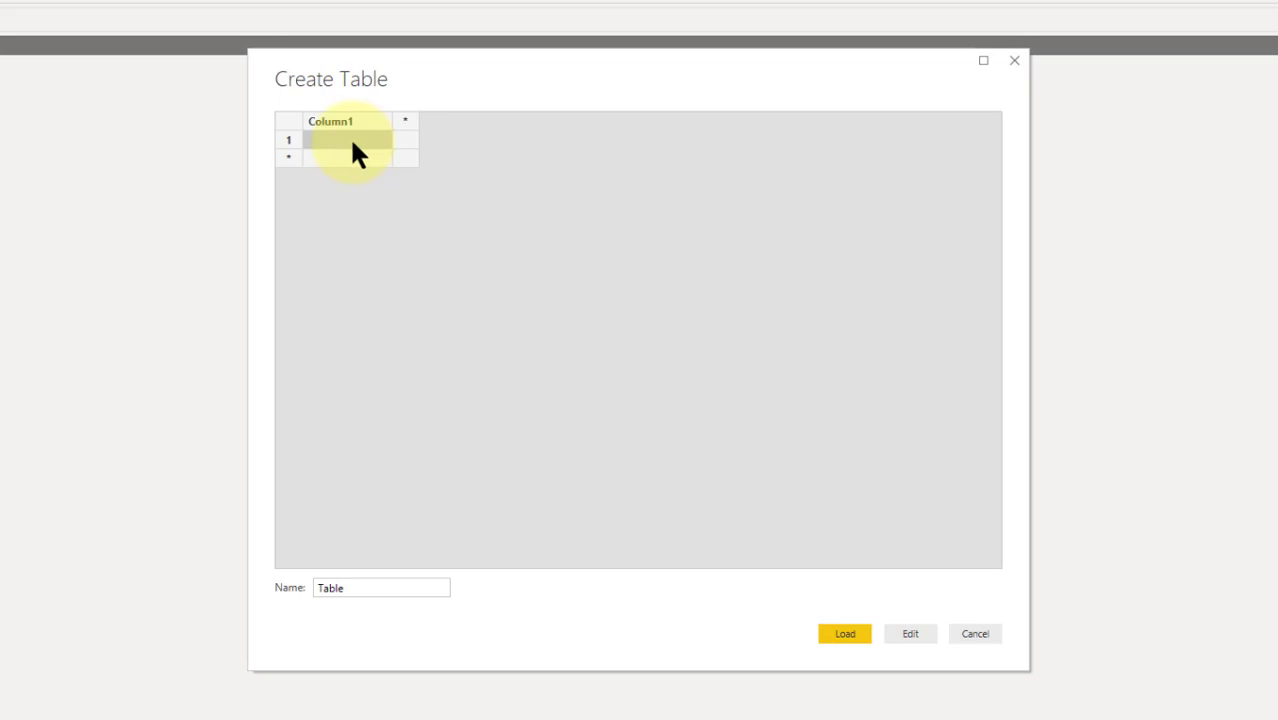
type("Nadal\t2014\tUS Open")
left_click(350, 150)
type("Federer\t2015\tUS Open")
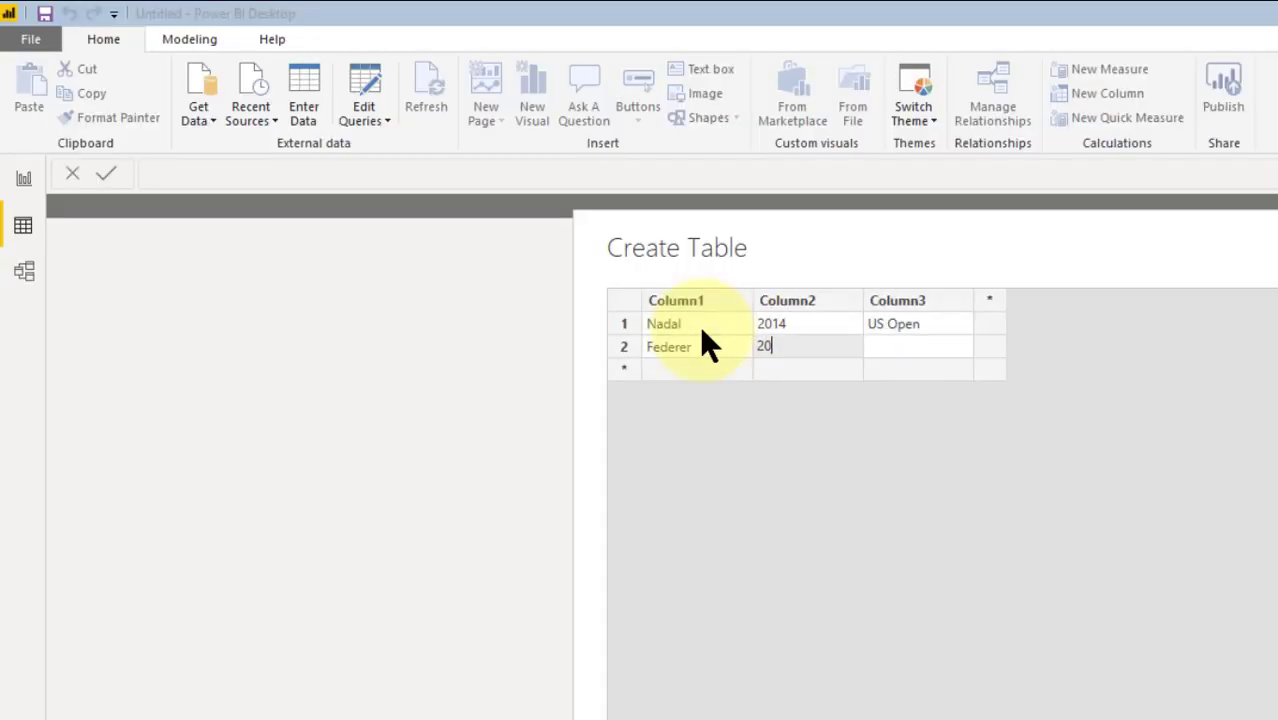
key("Return")
type("Coopman\t2016\tUS Open")
key("Return")
Add rows Nadal 2014, Coopman 2015 and Federer 2016 Wimbledon, Federer 2017 French Open, Nadal 2018 Australian Open
type("Nadal\t2014\tWib")
key("BackSpace")
type("mbledon")
key("Return")
type("Coopman\t2015\tWimbledon")
key("Return")
type("Fede")
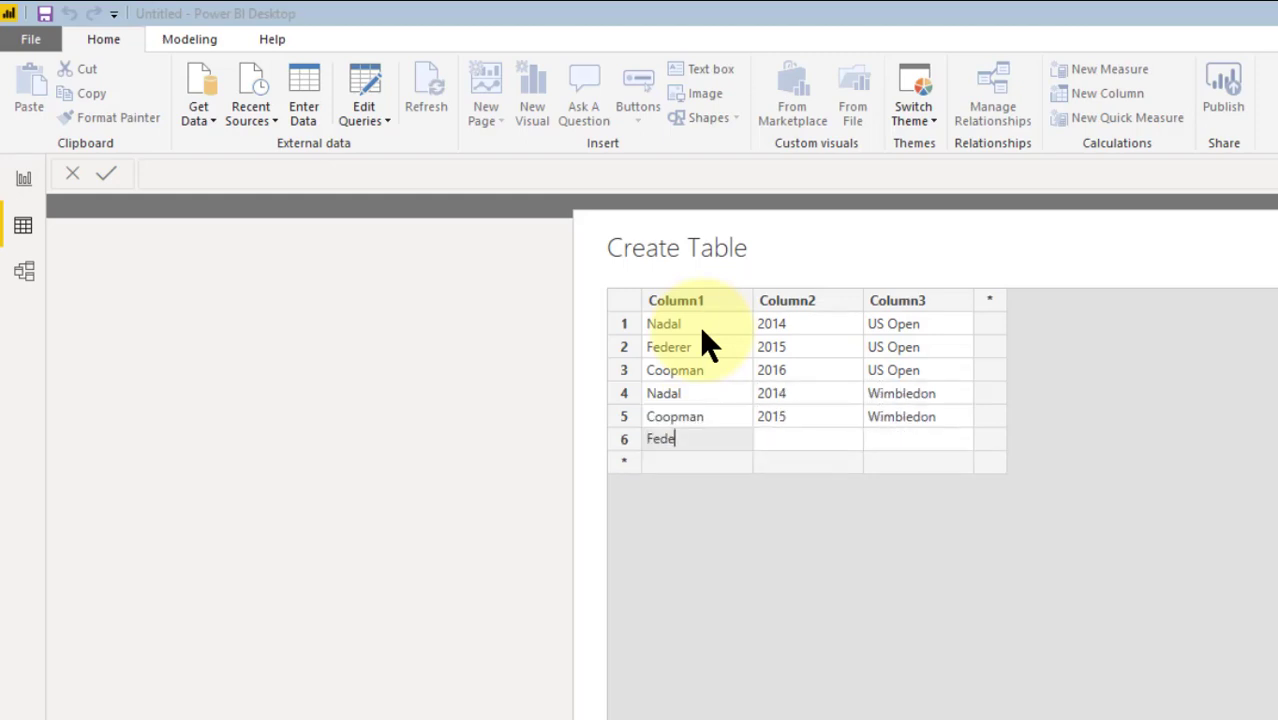
type("rer\t2016\tWimbledon")
key("Return")
type("Federer\t2017\tFrench Open")
key("Return")
type("Nad")
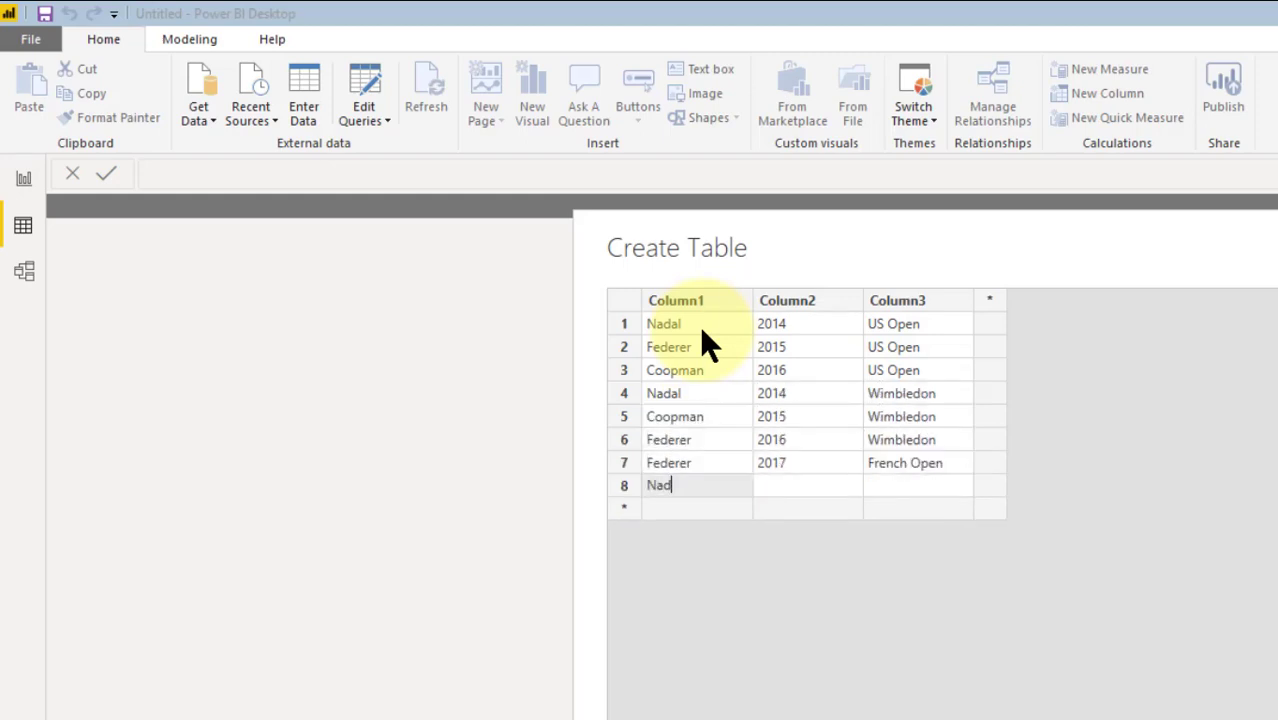
type("al\t2018\tAustralian Open")
left_click(668, 439)
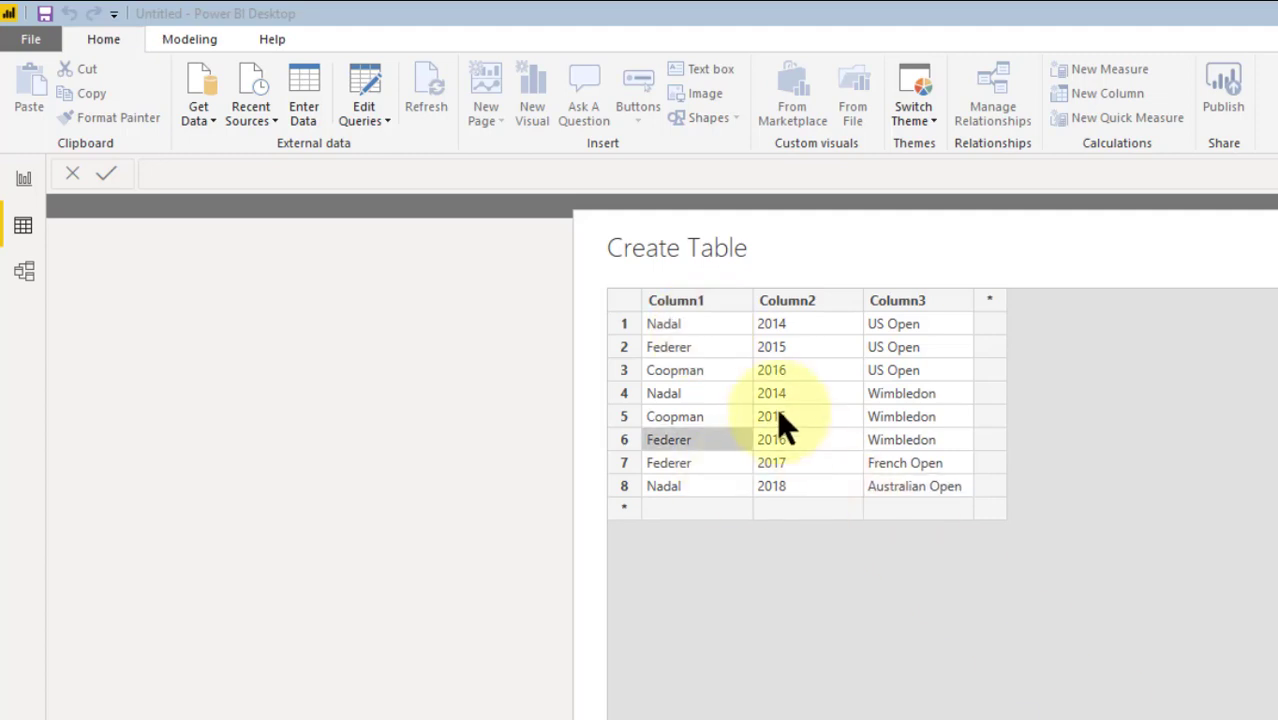
Replace the default table name with 'Tennis Champions' in the Name box
left_click(679, 302)
right_click(679, 306)
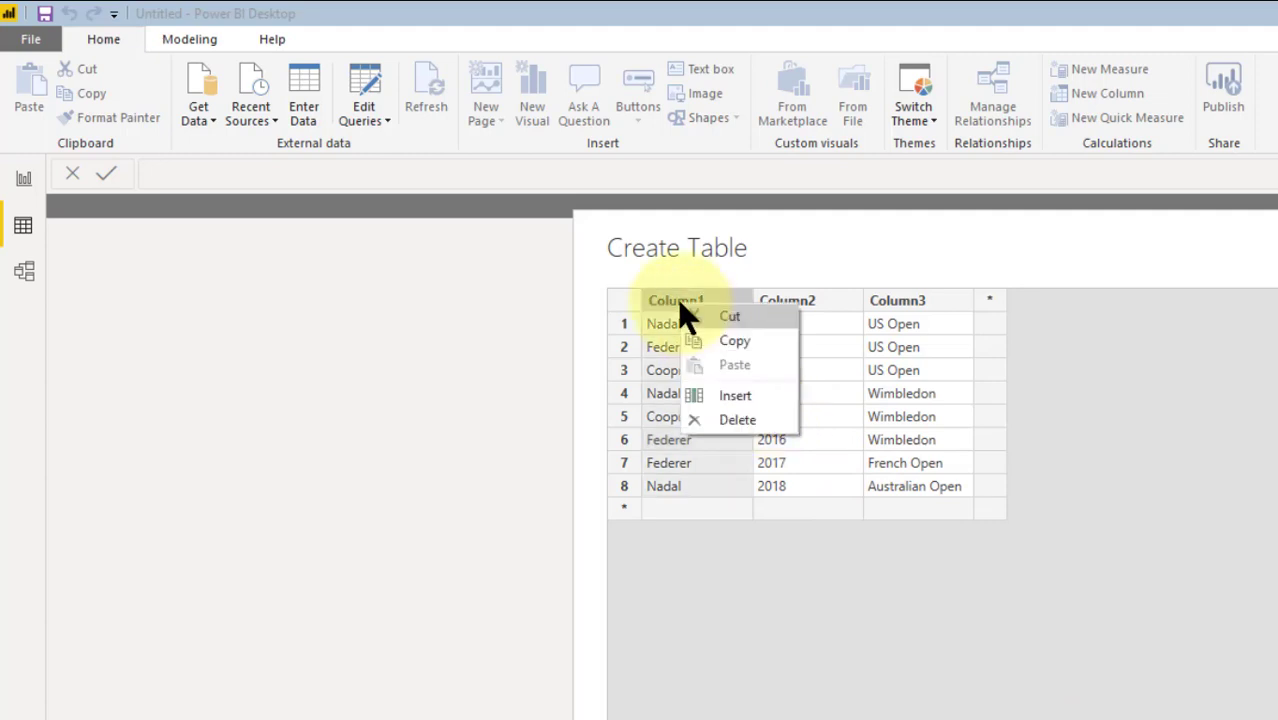
left_click(668, 290)
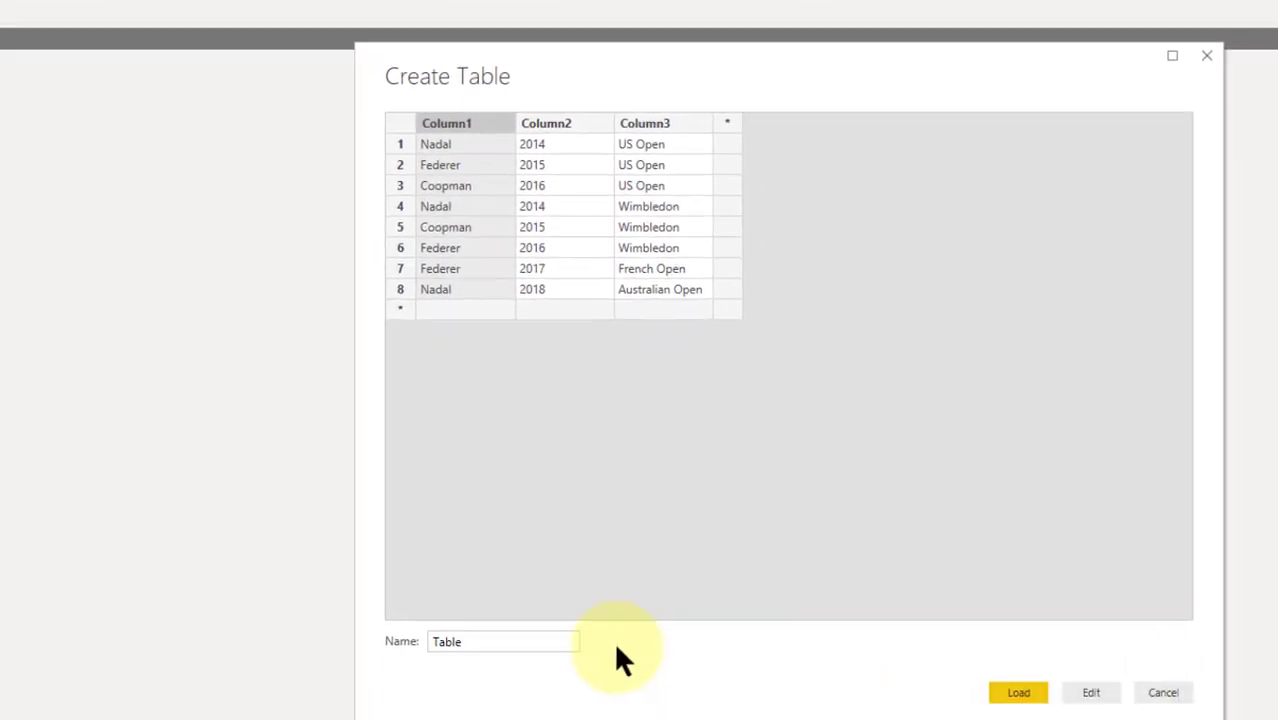
double_click(442, 599)
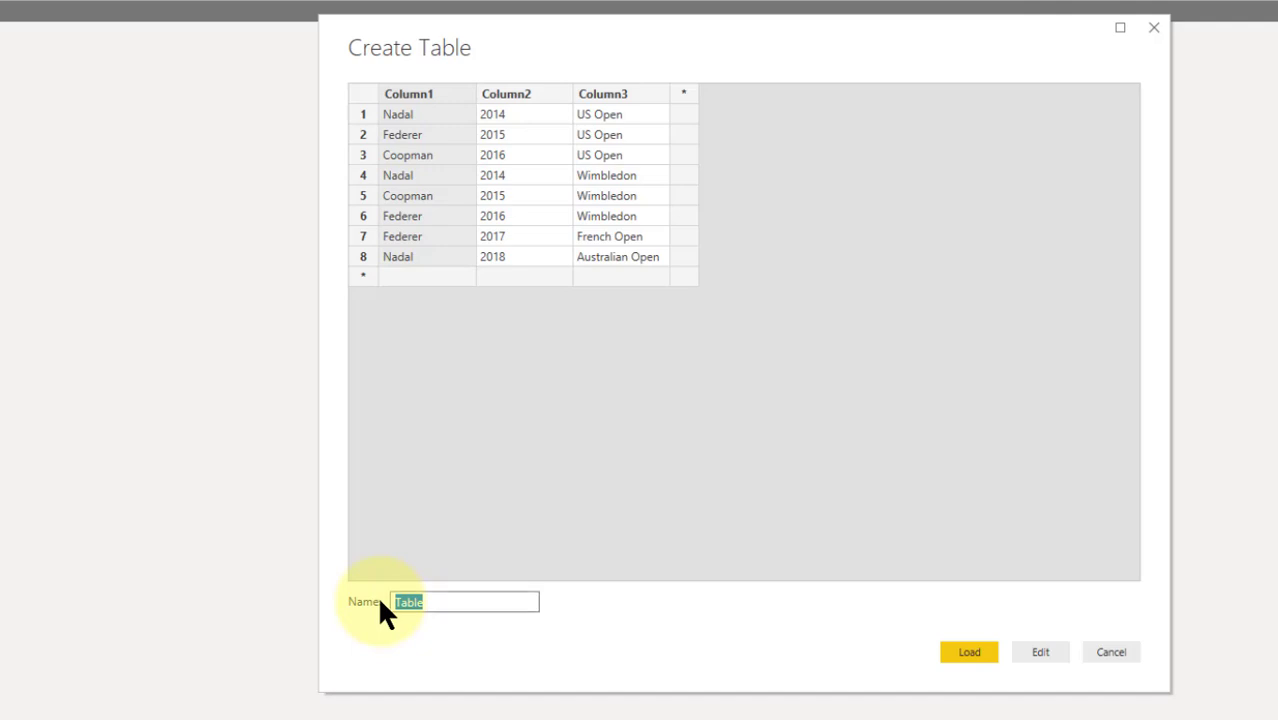
type("Tennis Ch")
key("BackSpace")
key("BackSpace")
type("Champions")
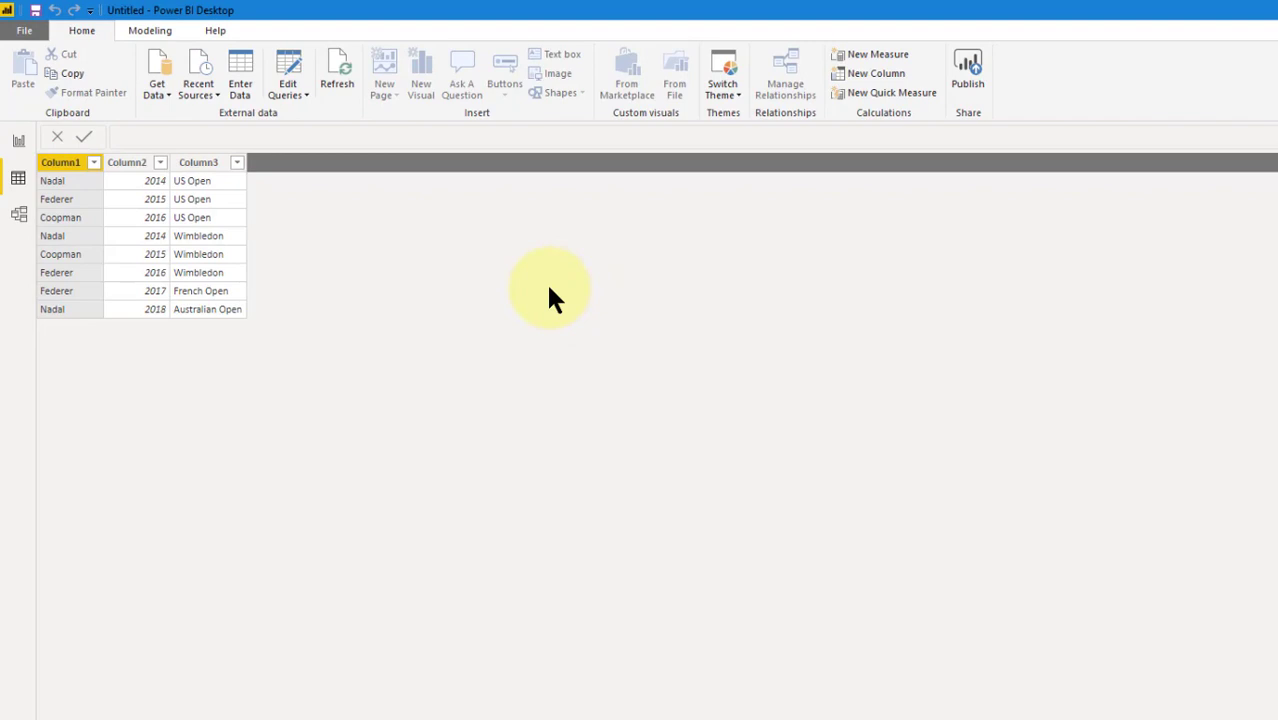
Rename Column1 to Name and Column2 to Year
right_click(56, 178)
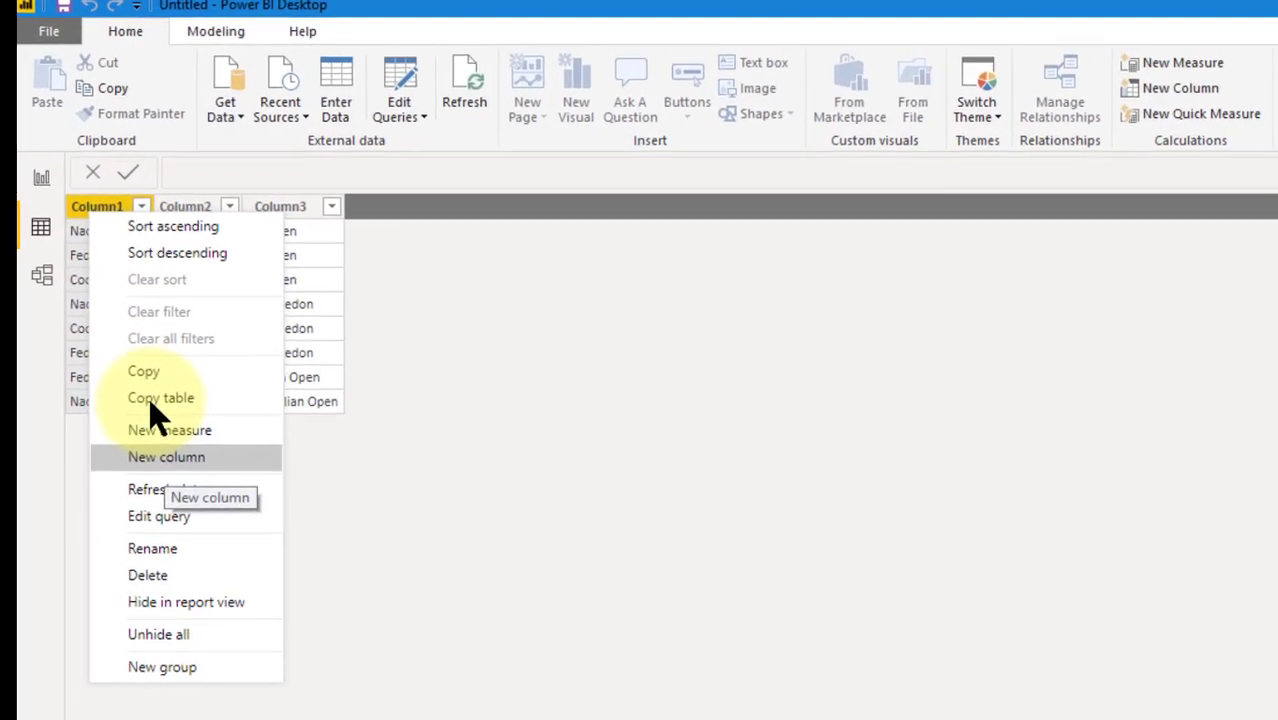
left_click(152, 548)
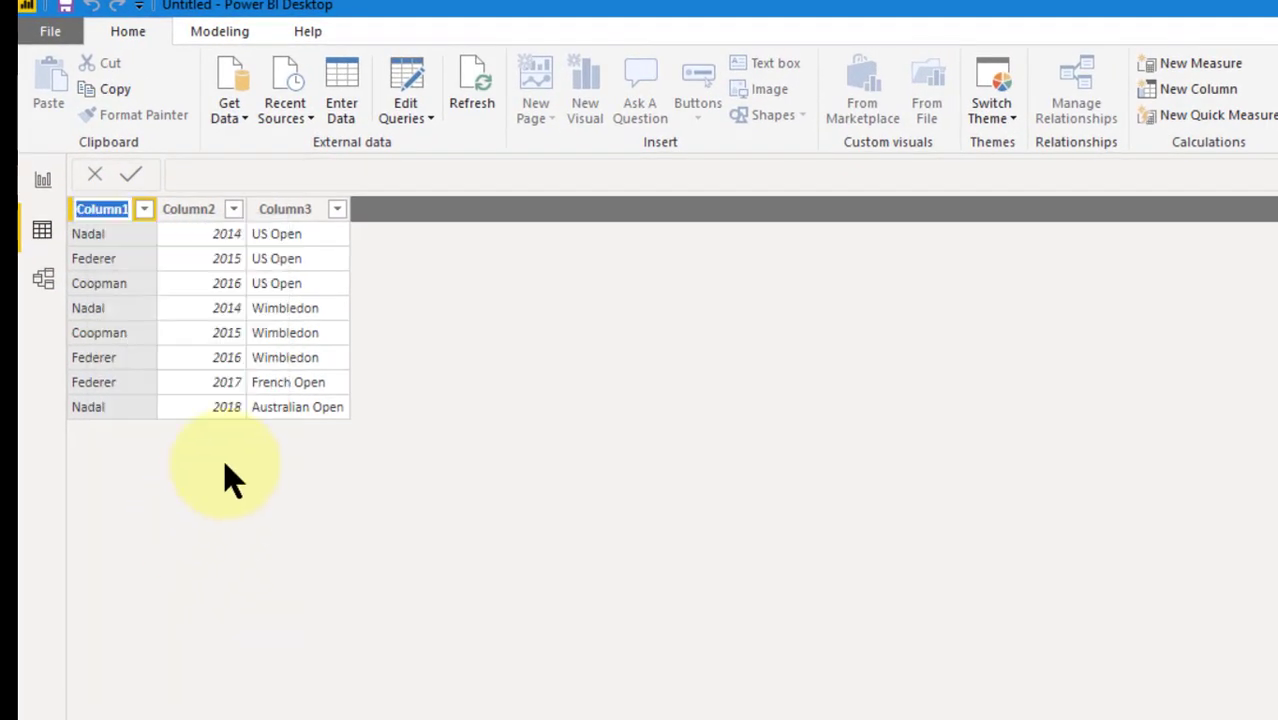
type("Name")
key("Return")
right_click(190, 209)
left_click(255, 550)
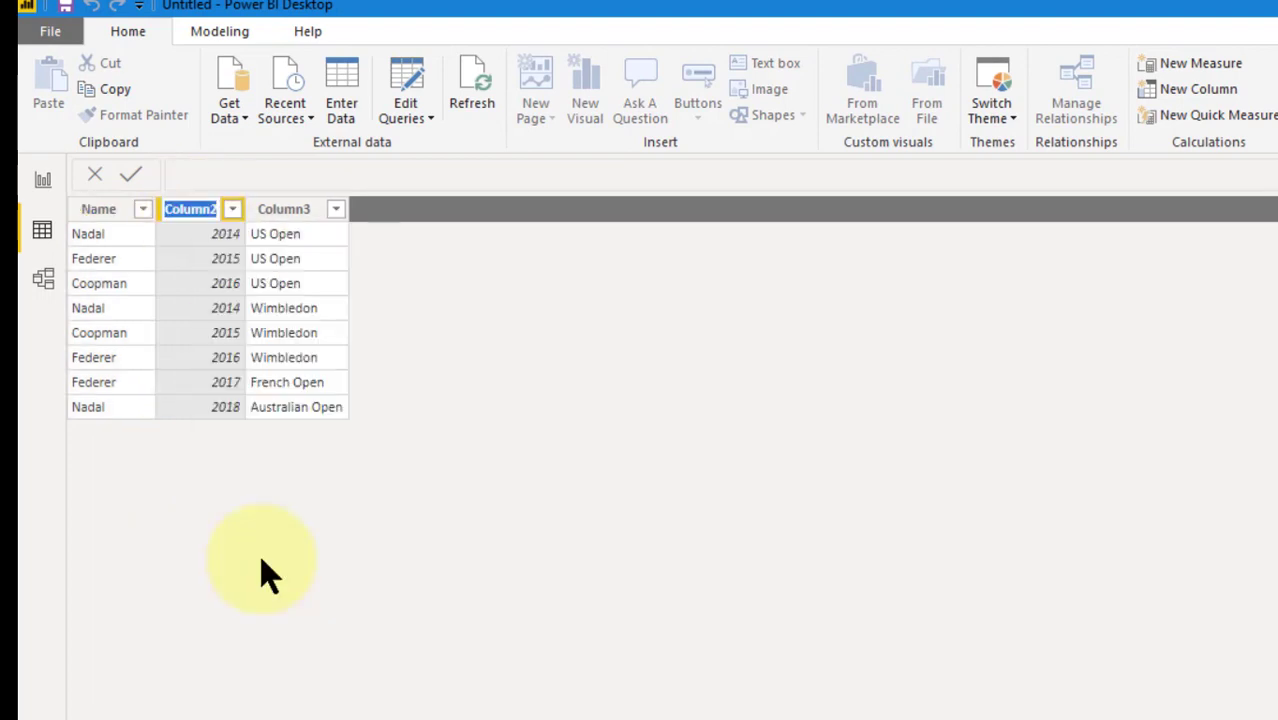
type("Year")
key("Return")
Rename Column3 to Tournament, then select the Name and Year columns
right_click(290, 209)
left_click(365, 552)
type("Tournament")
key("Return")
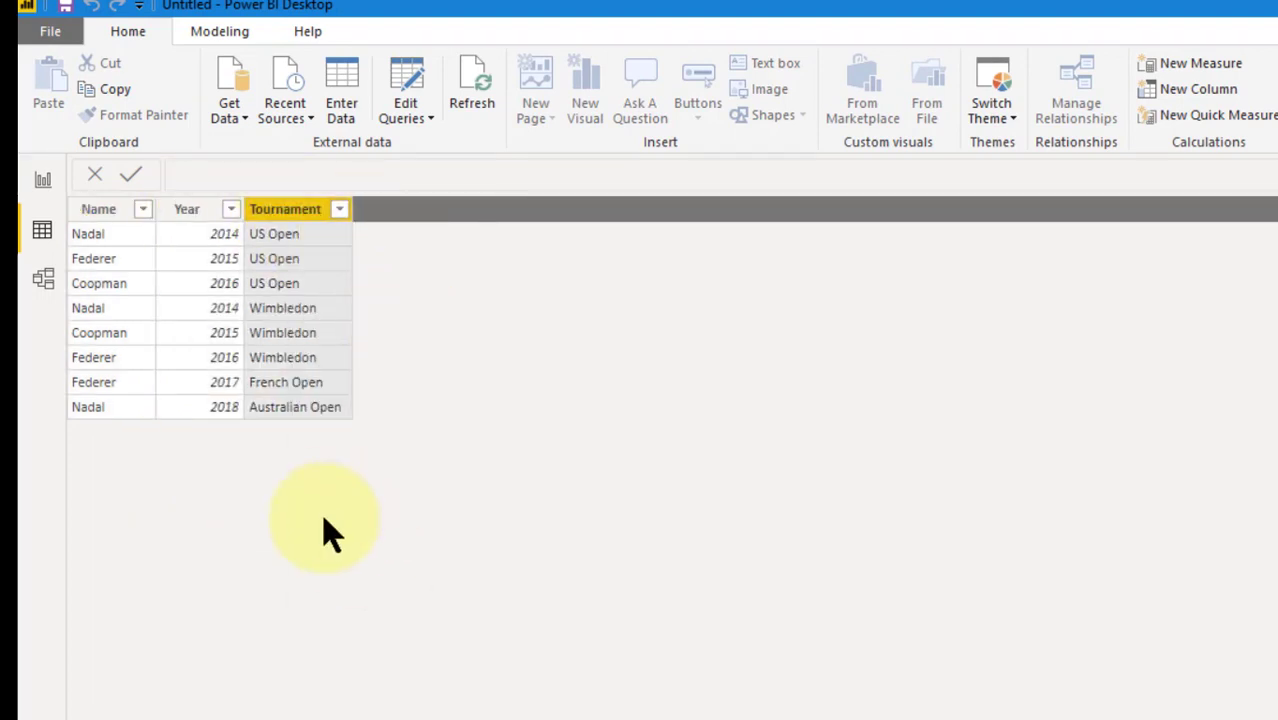
left_click(101, 338)
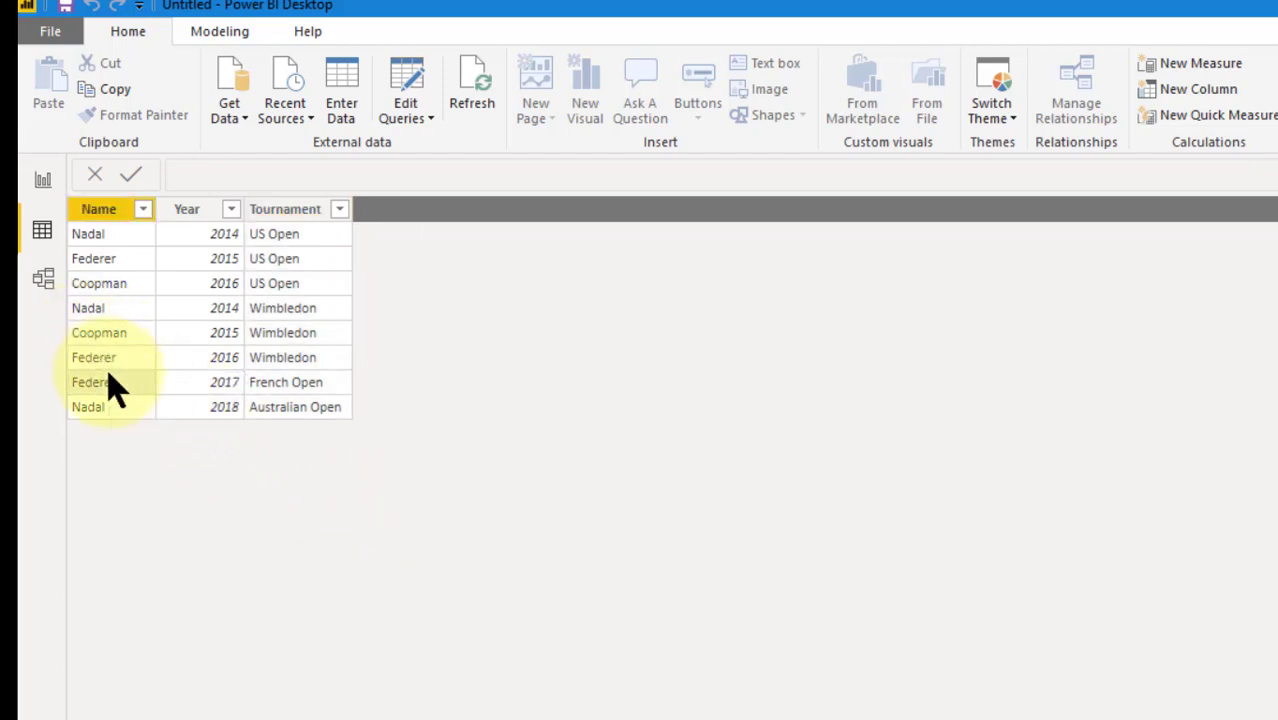
left_click(194, 338)
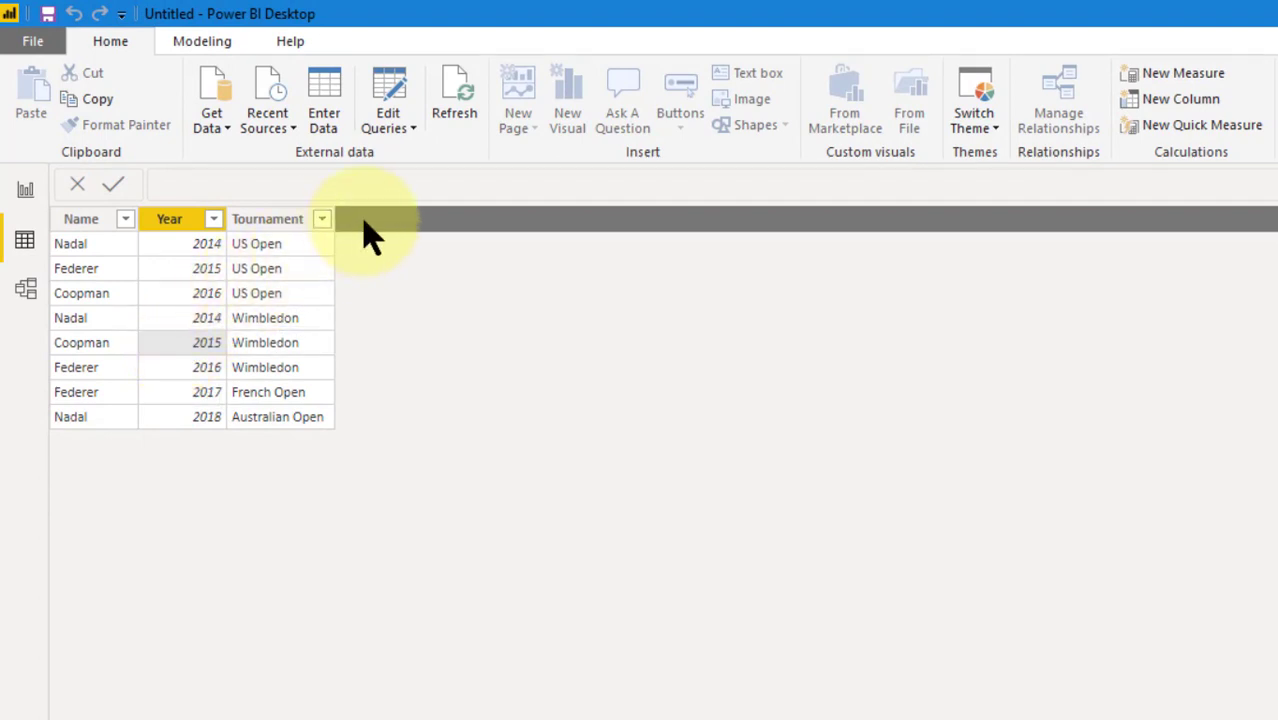
Open the query editor and inspect the Source, Changed Type and Renamed Columns steps and formulas
left_click(418, 130)
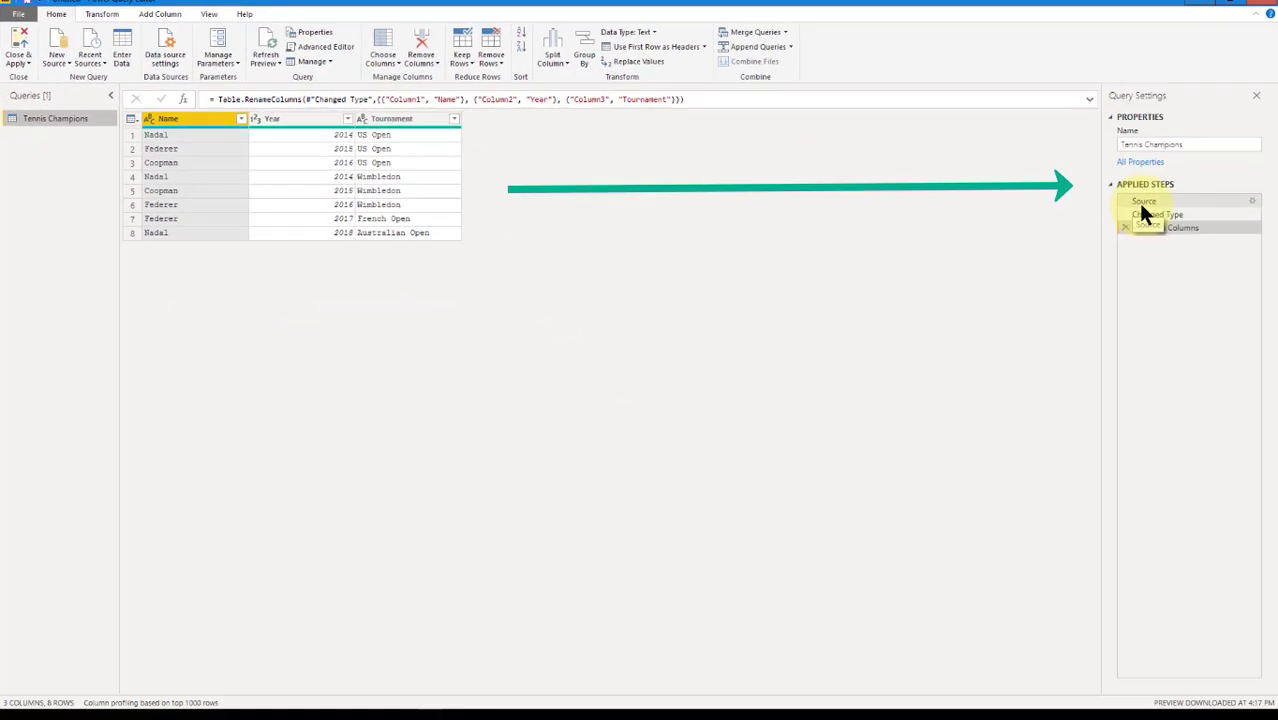
left_click(1141, 203)
left_click(1140, 215)
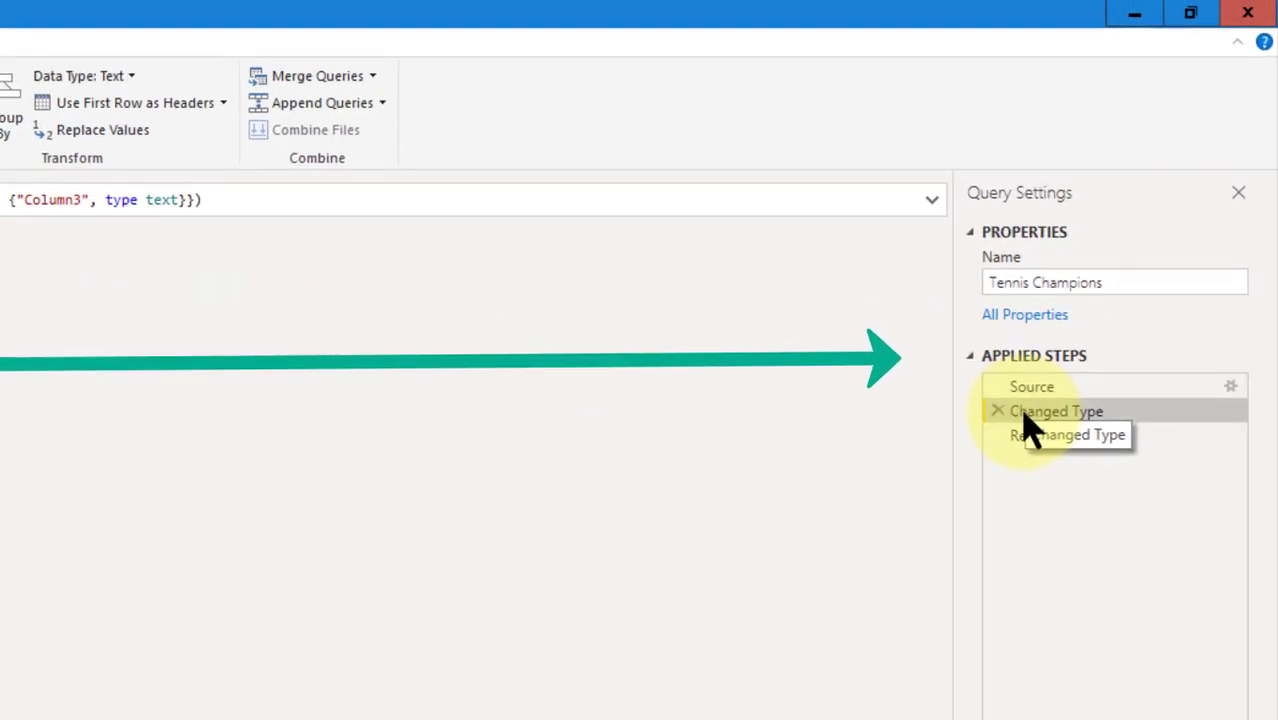
left_click(1022, 438)
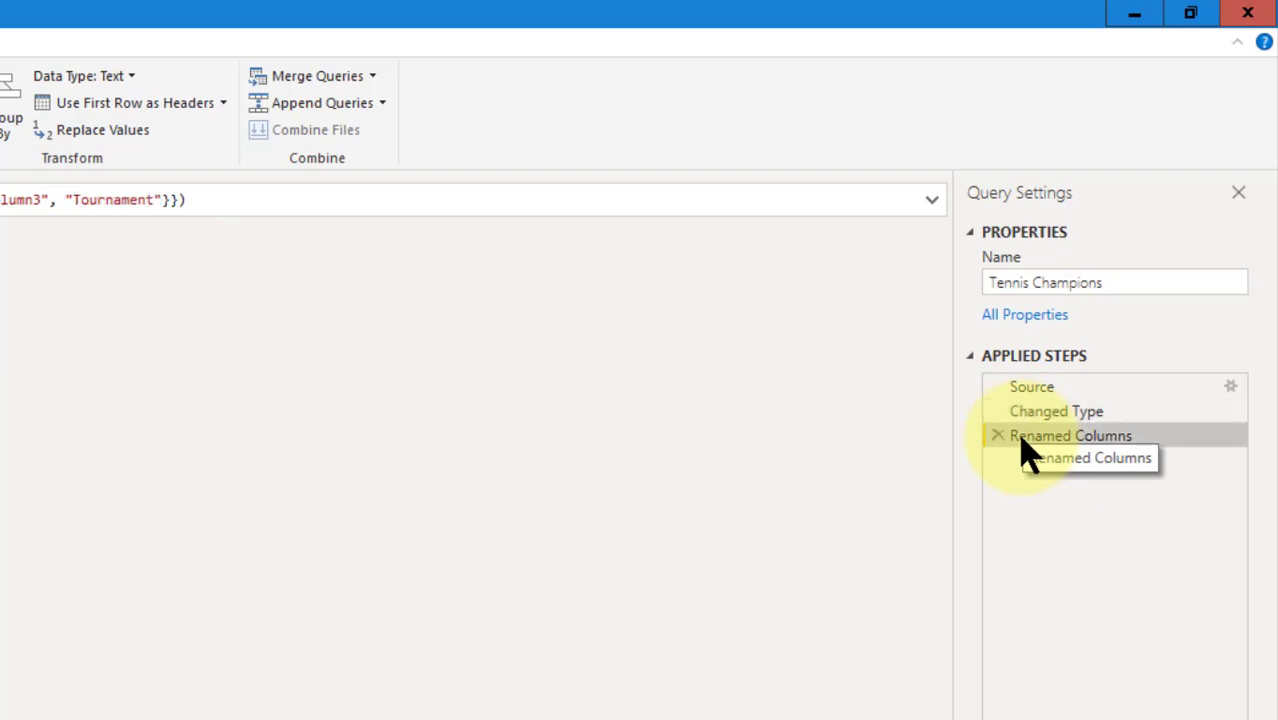
left_click(1033, 390)
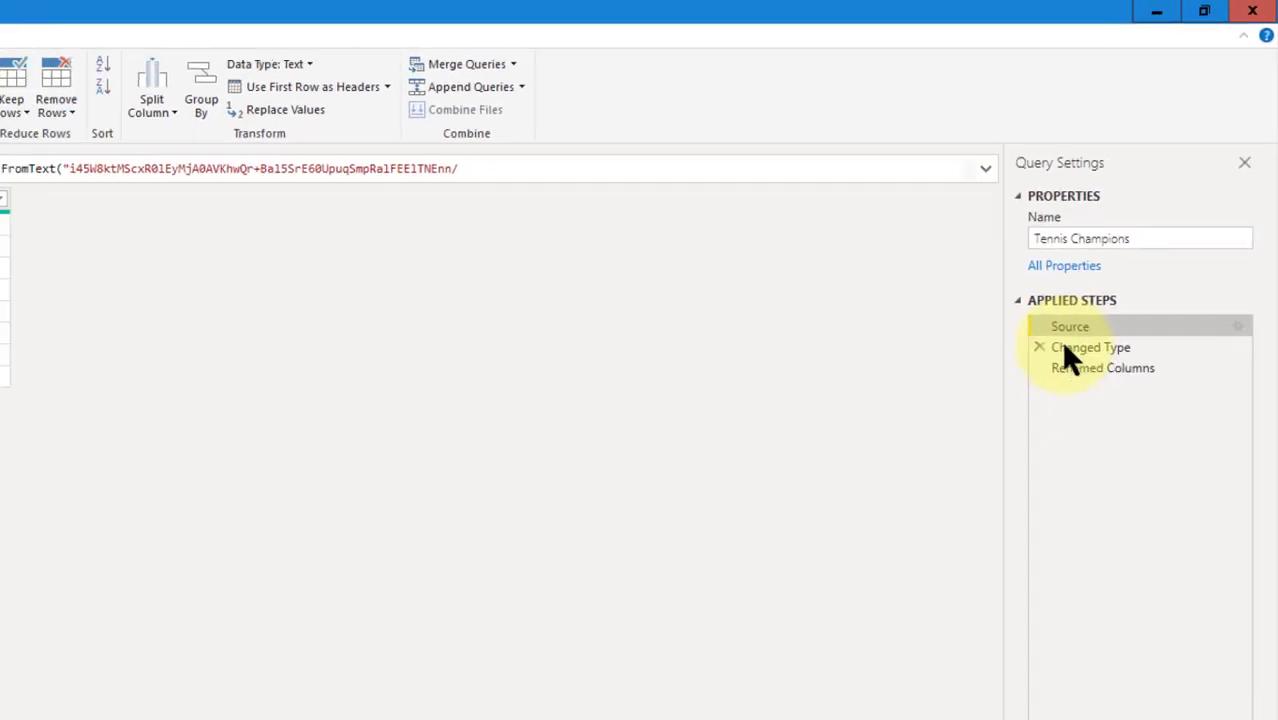
left_click(1072, 349)
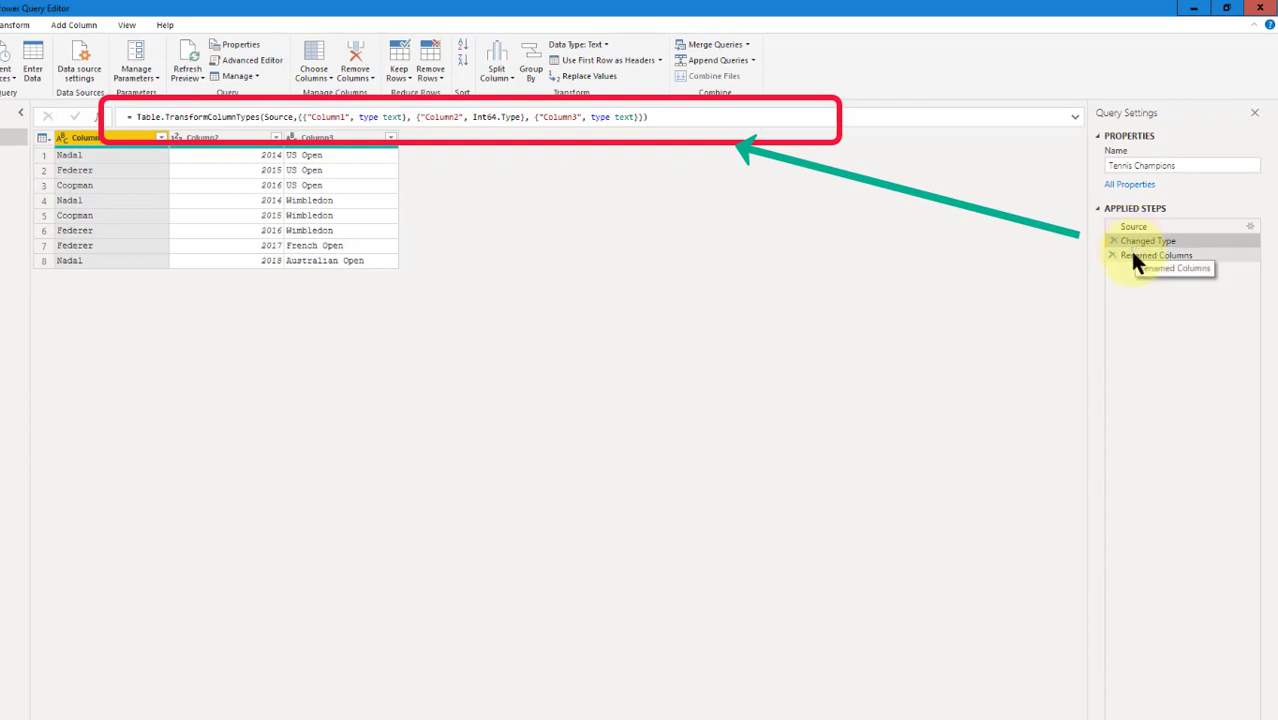
left_click(1133, 256)
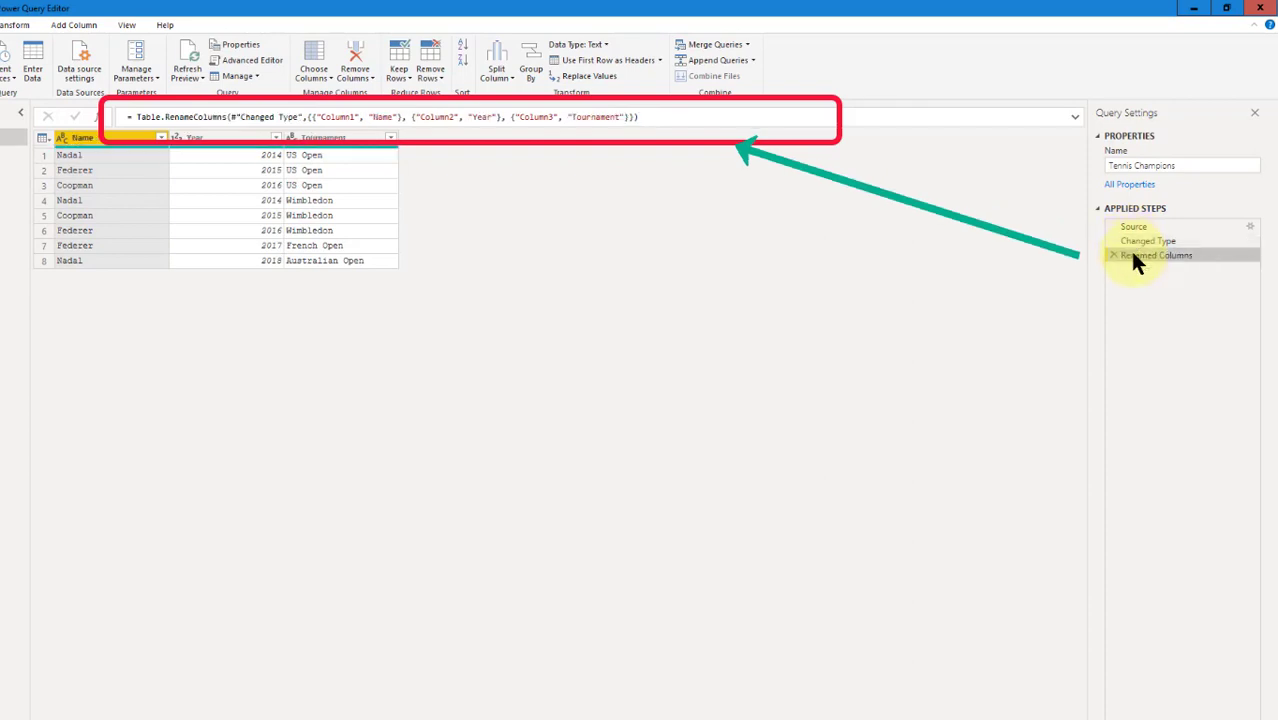
Check the Source formula and renamed table, then return to the Source step
left_click(1130, 227)
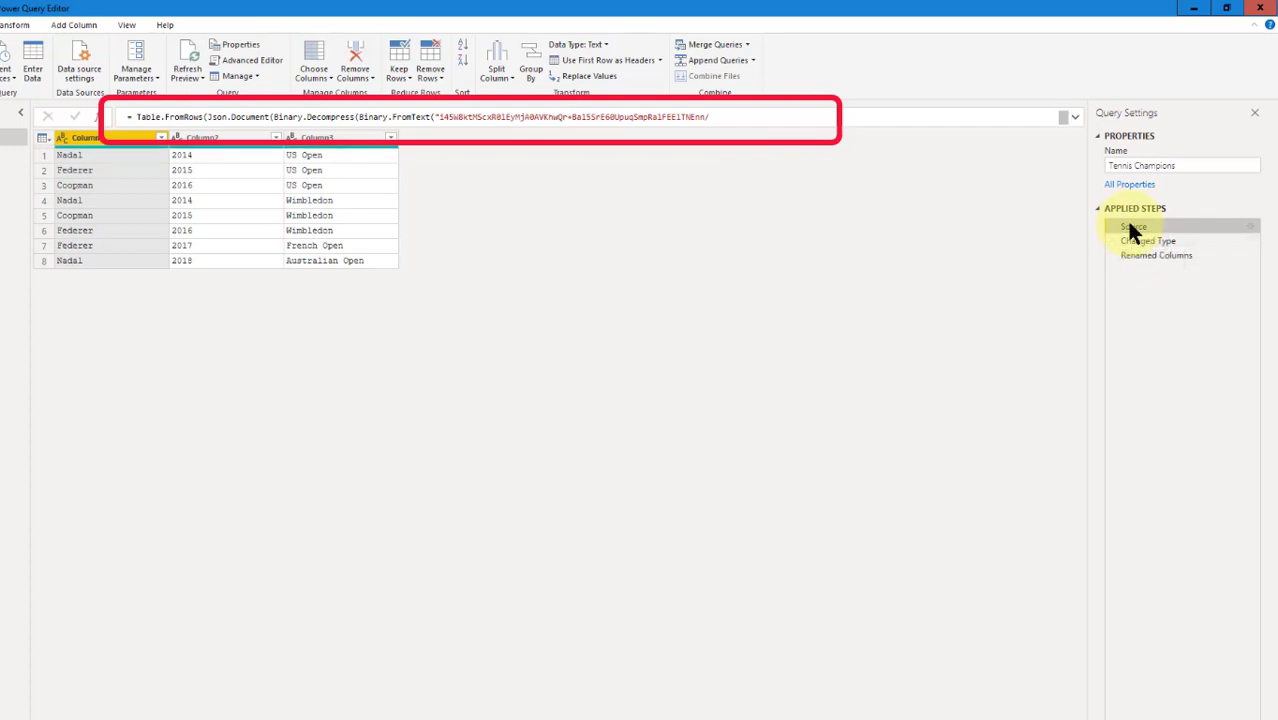
left_click(739, 123)
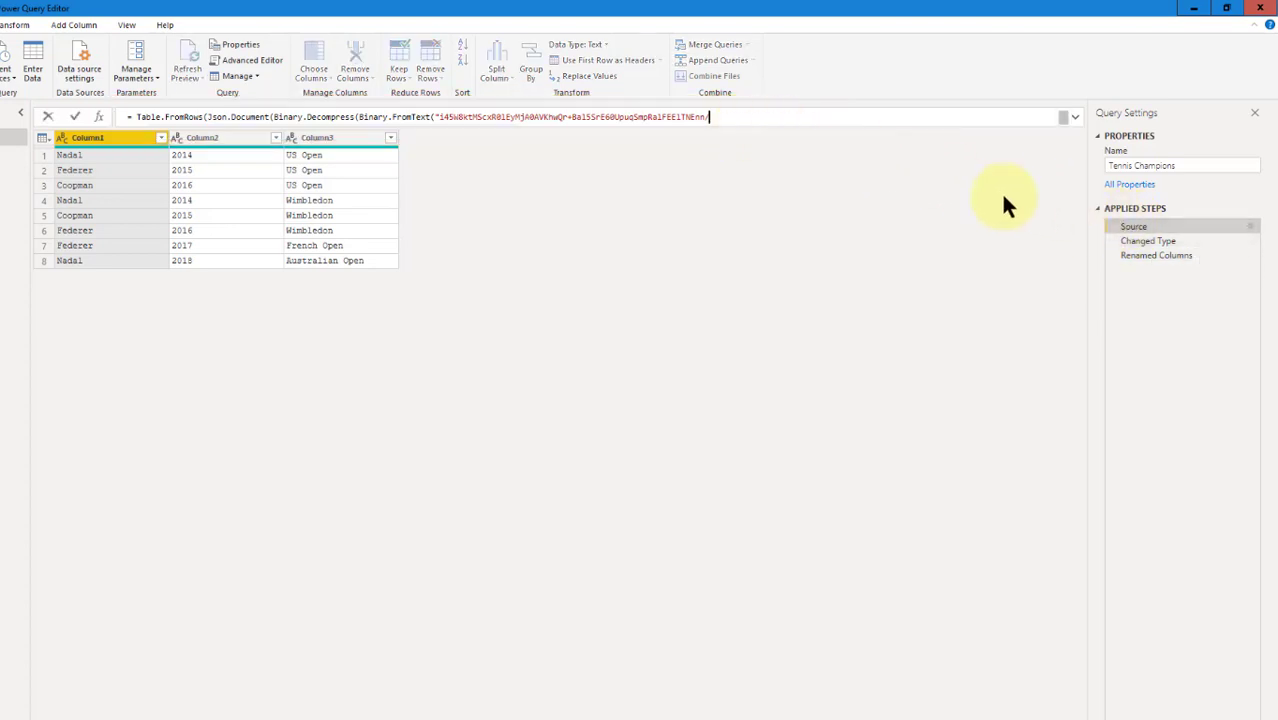
left_click(1160, 255)
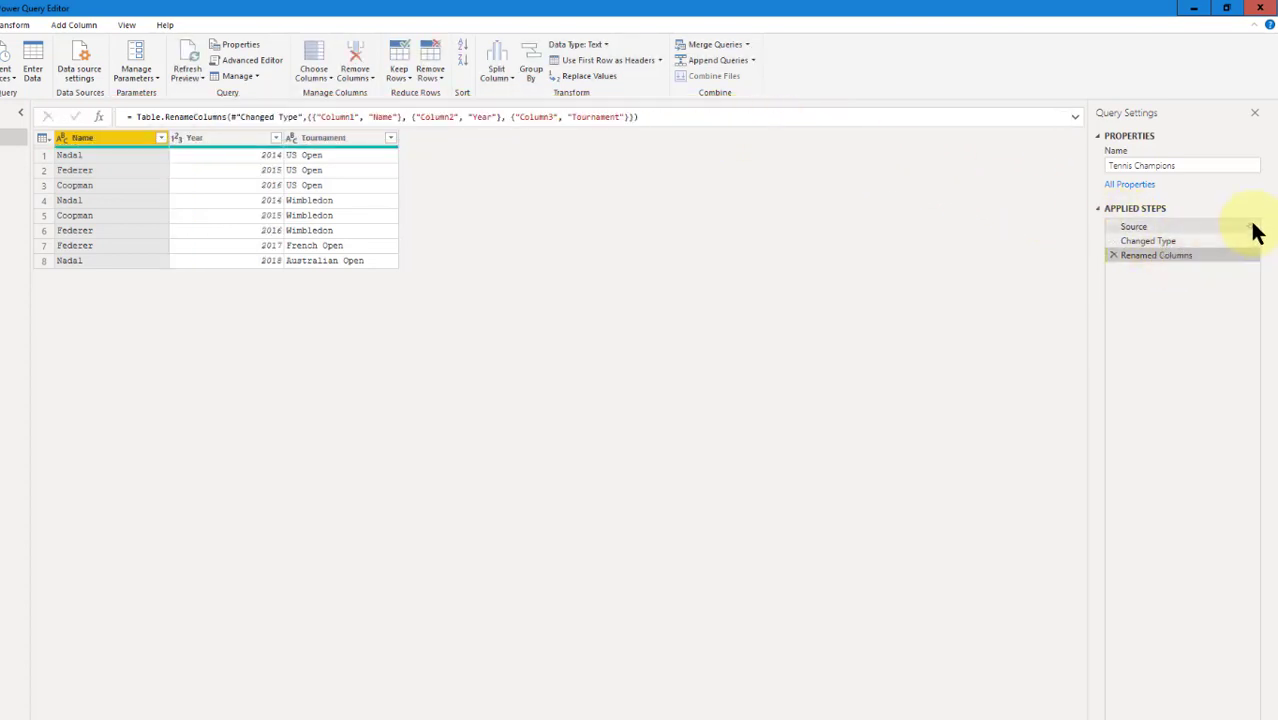
left_click(1255, 228)
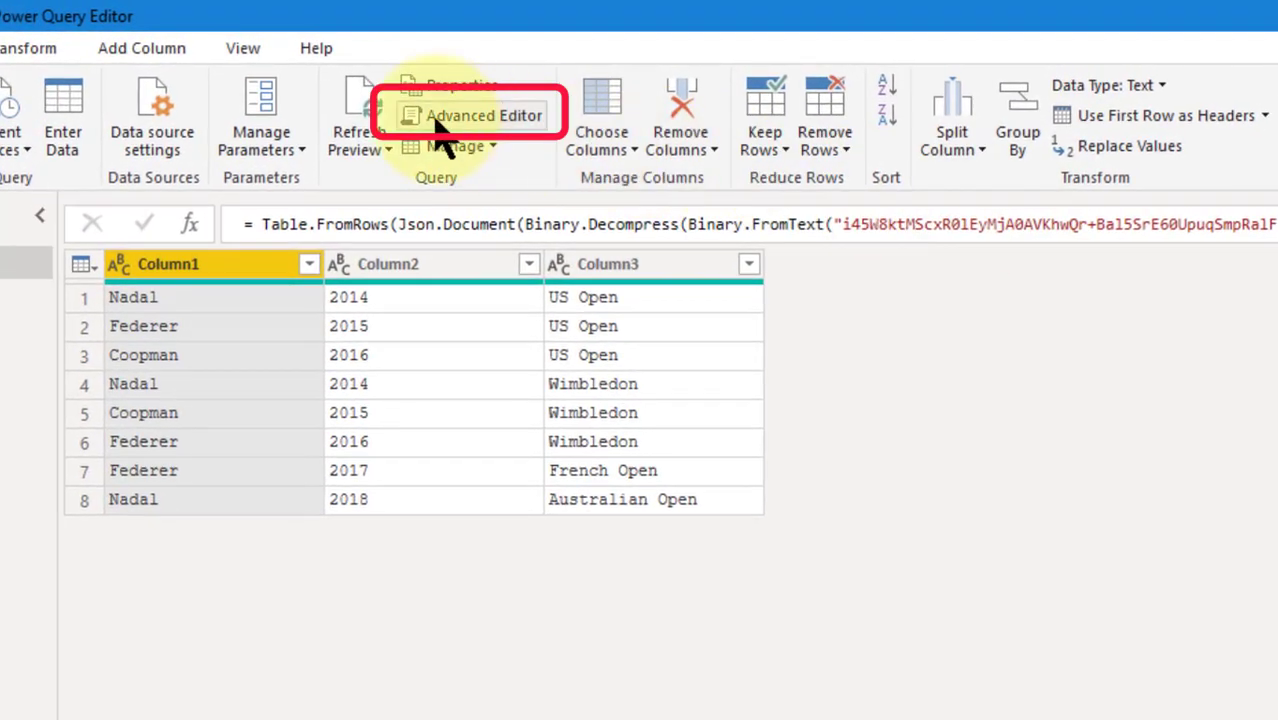
left_click(445, 111)
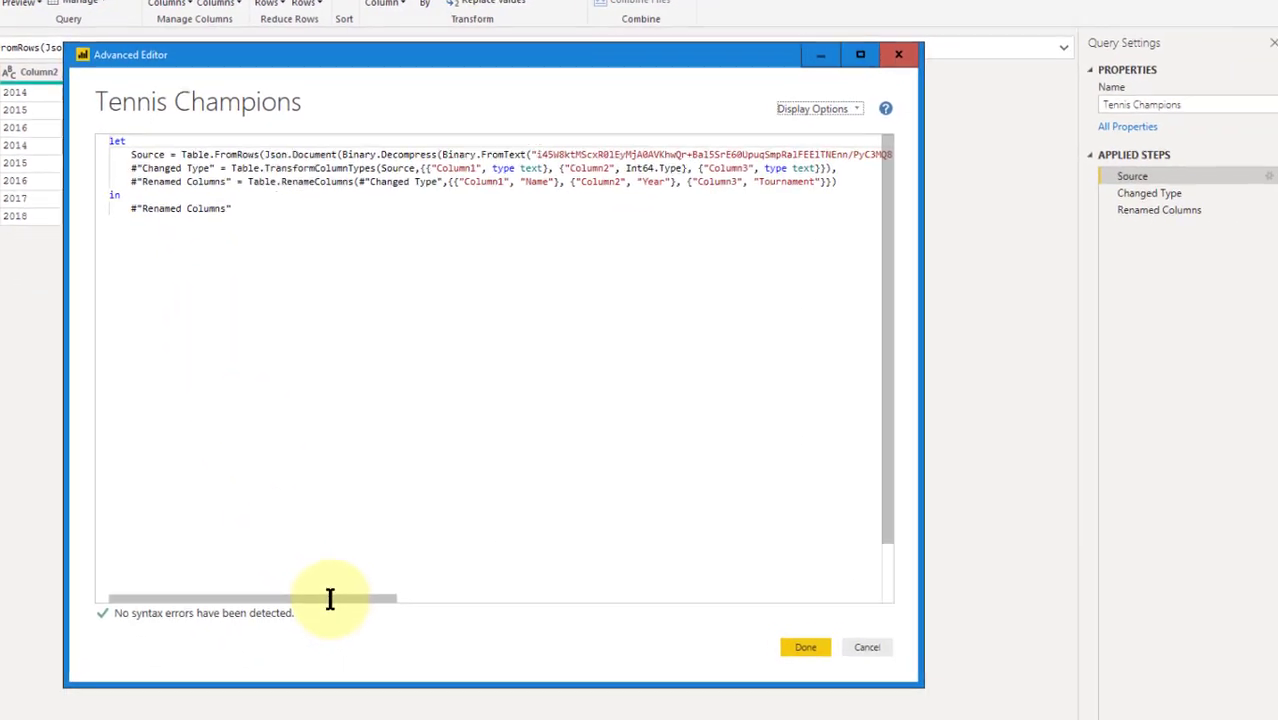
left_click_drag(326, 592, 195, 575)
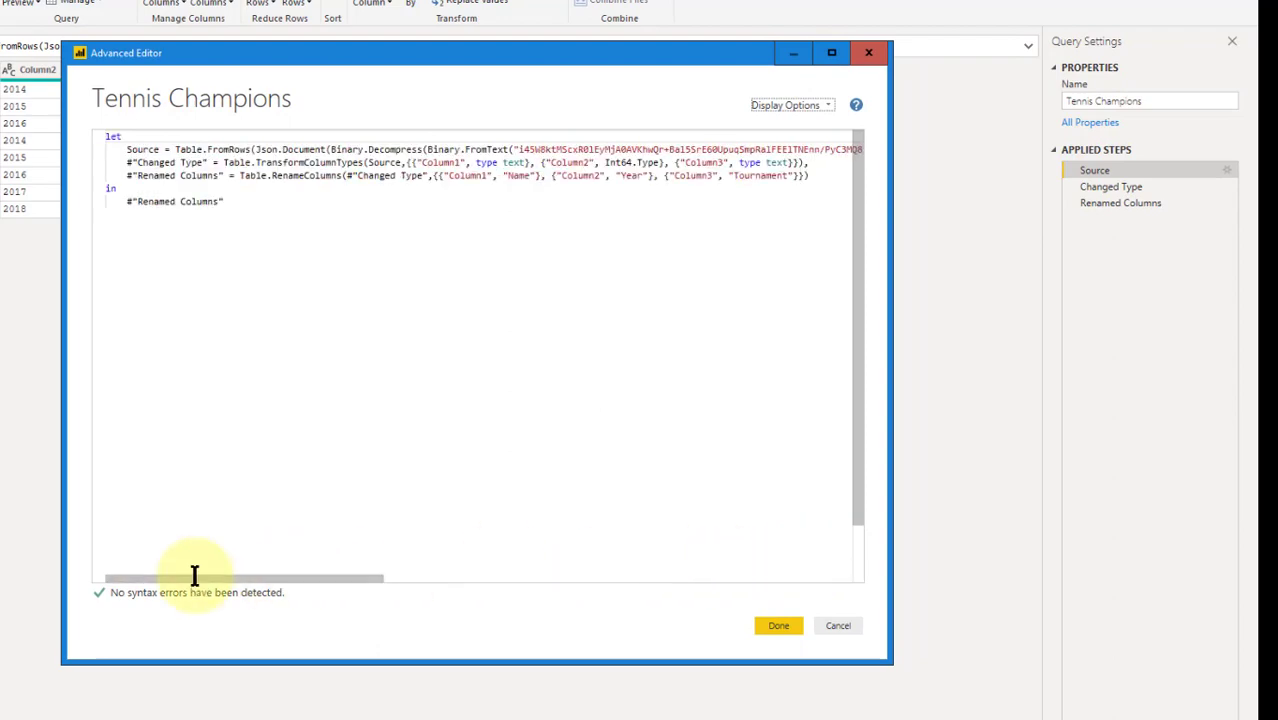
left_click(830, 626)
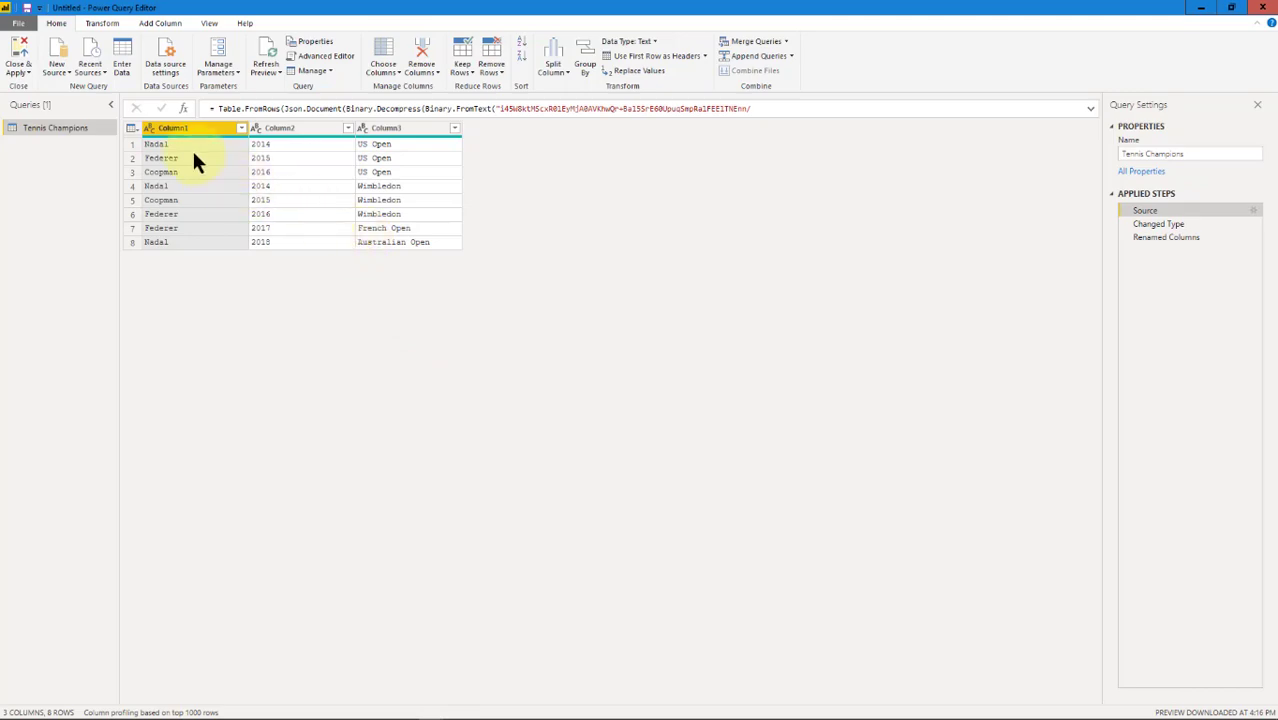
left_click(166, 173)
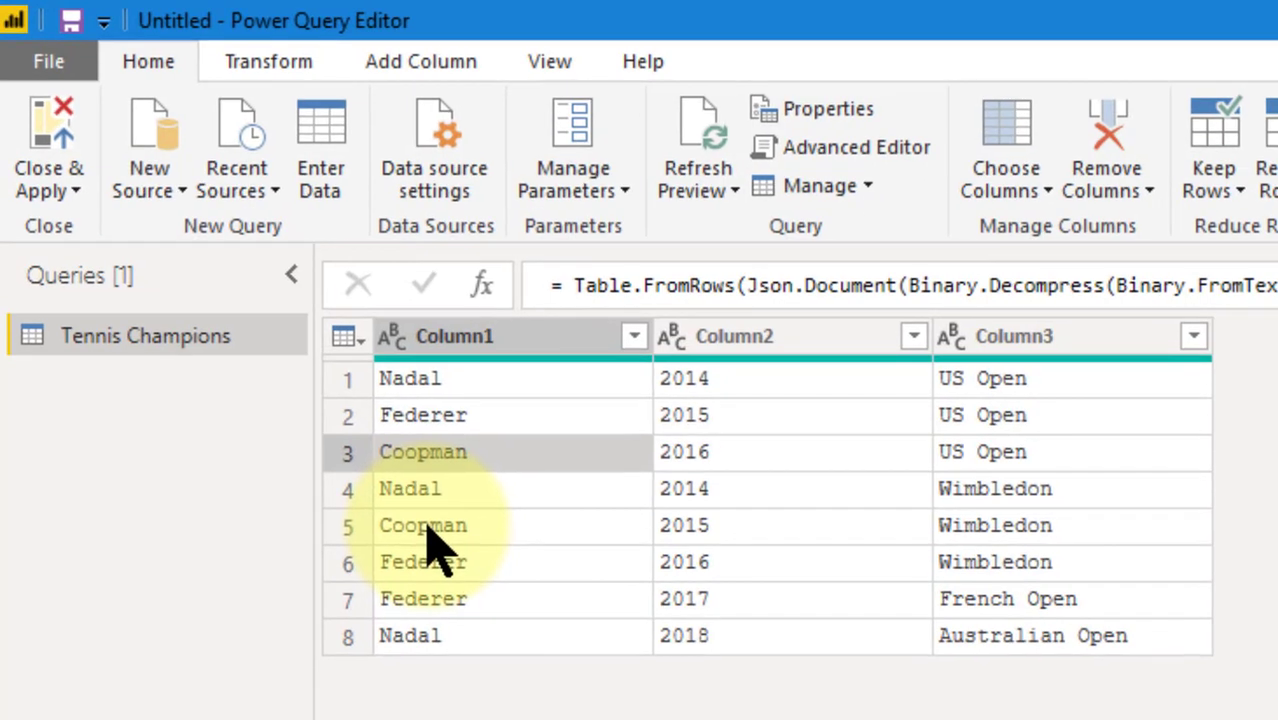
left_click(162, 201)
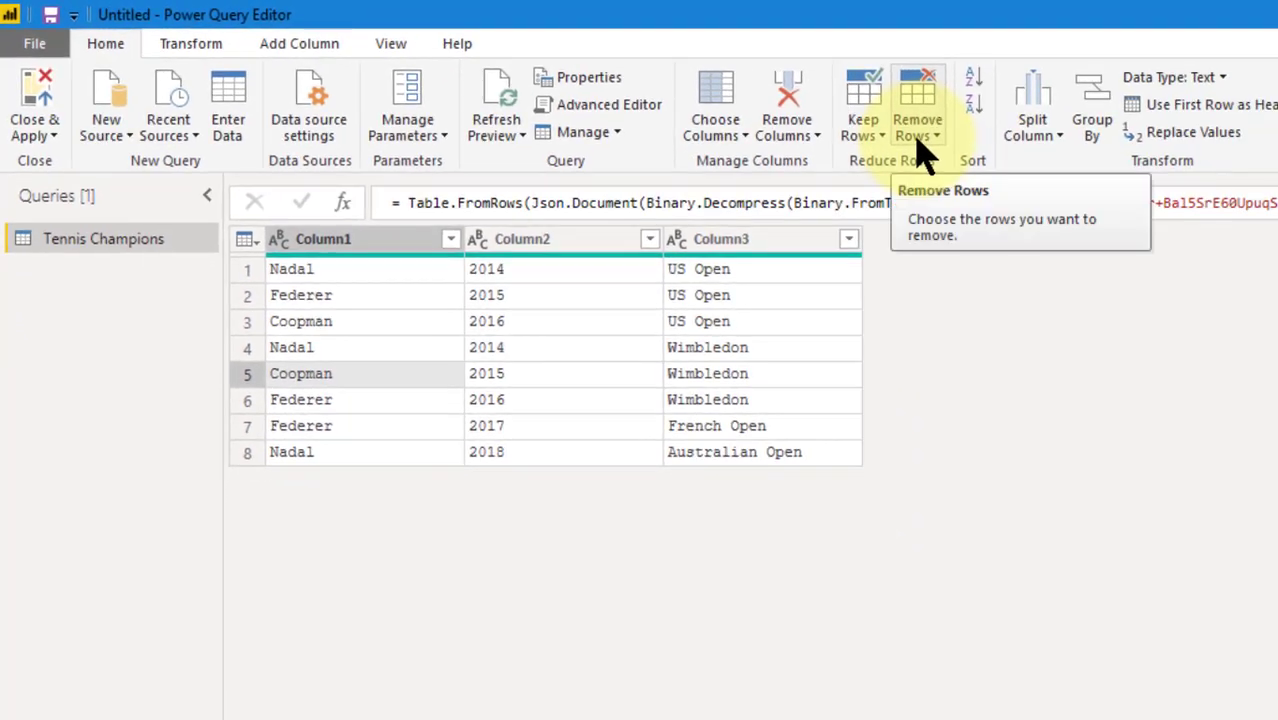
left_click(924, 155)
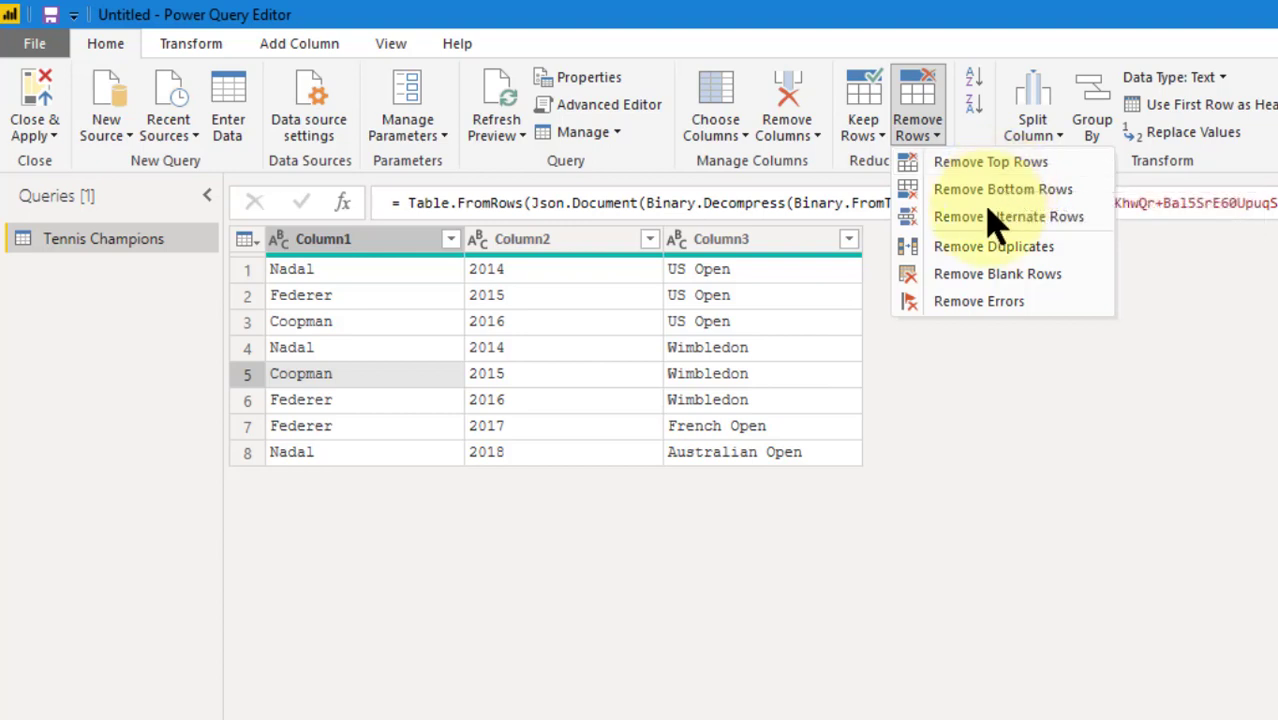
left_click(700, 565)
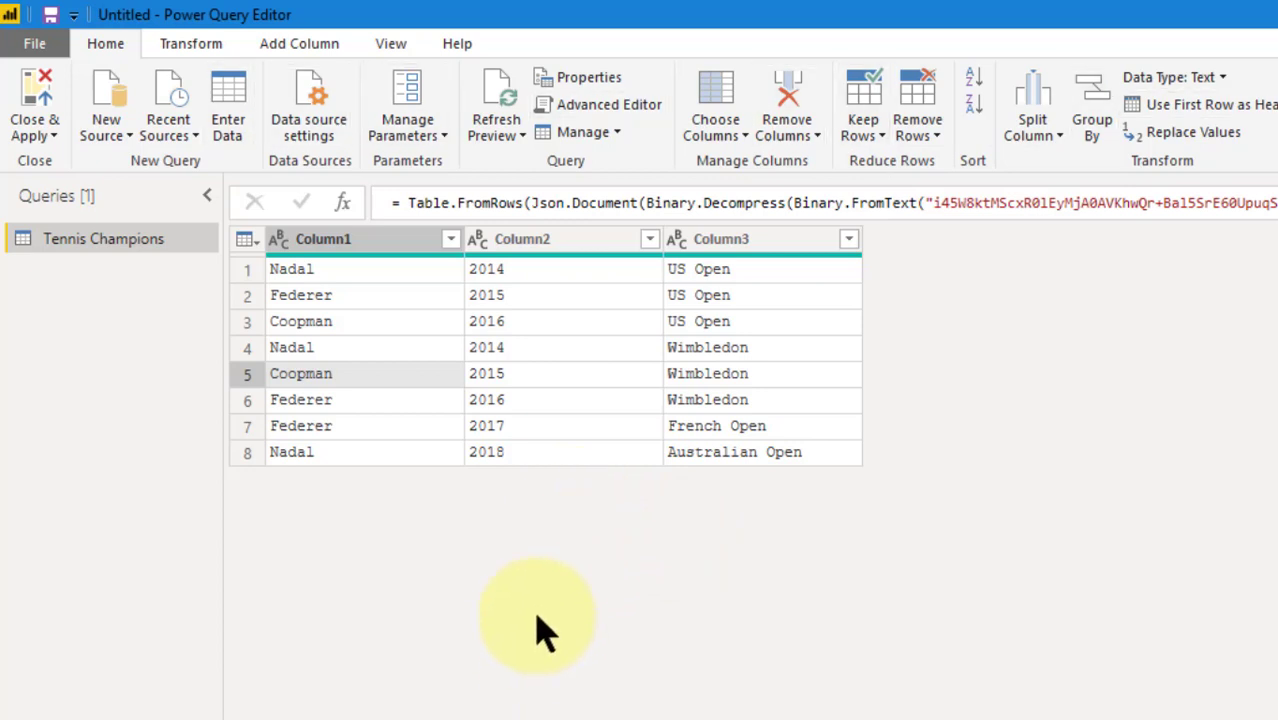
left_click(533, 380)
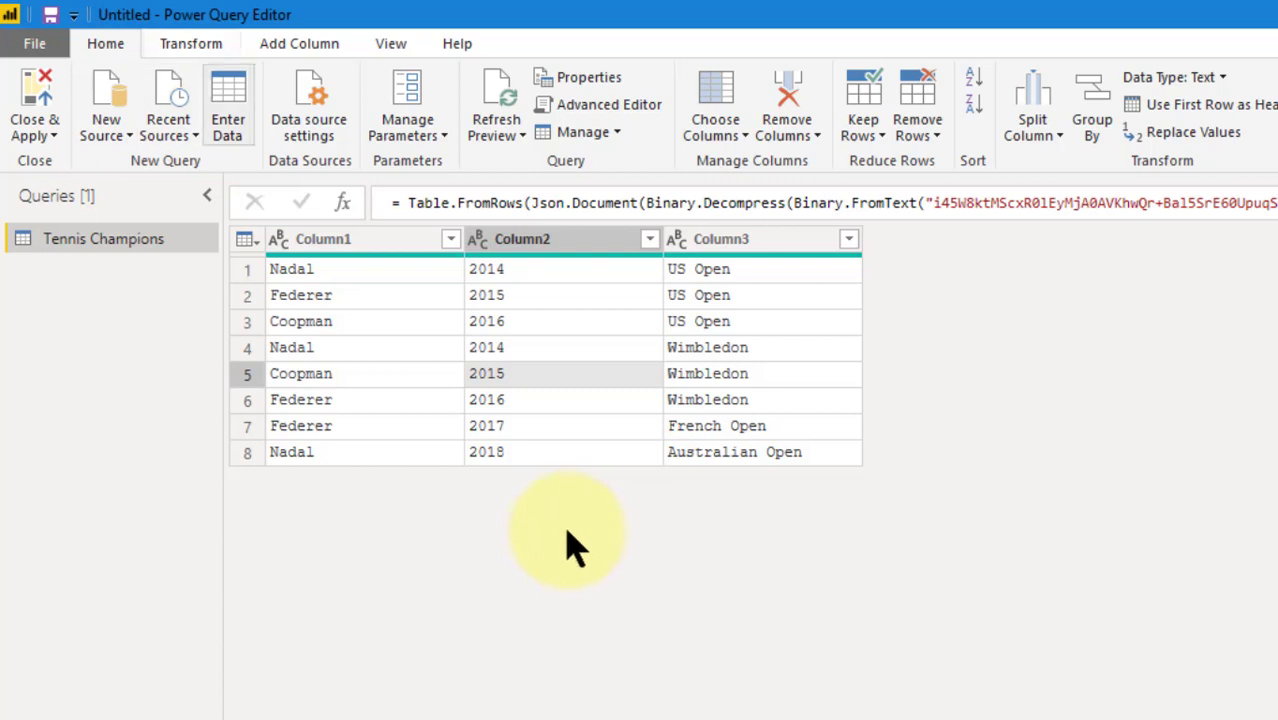
left_click(247, 241)
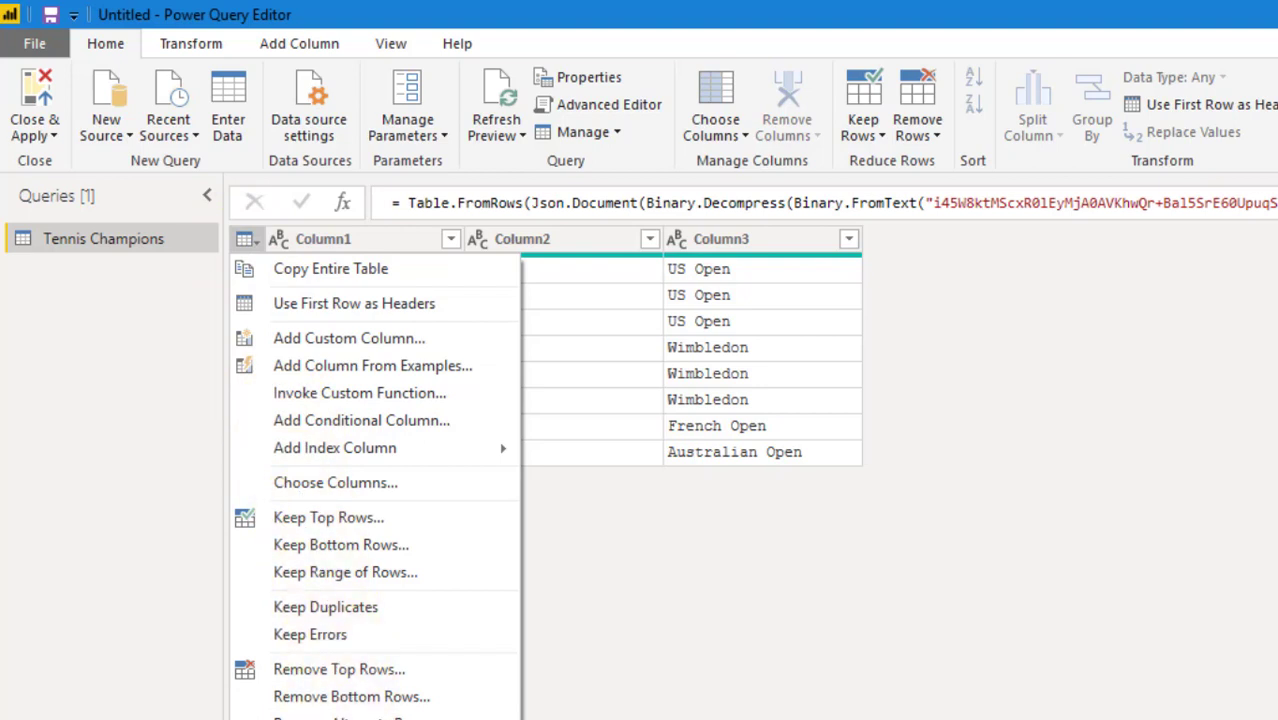
left_click(555, 708)
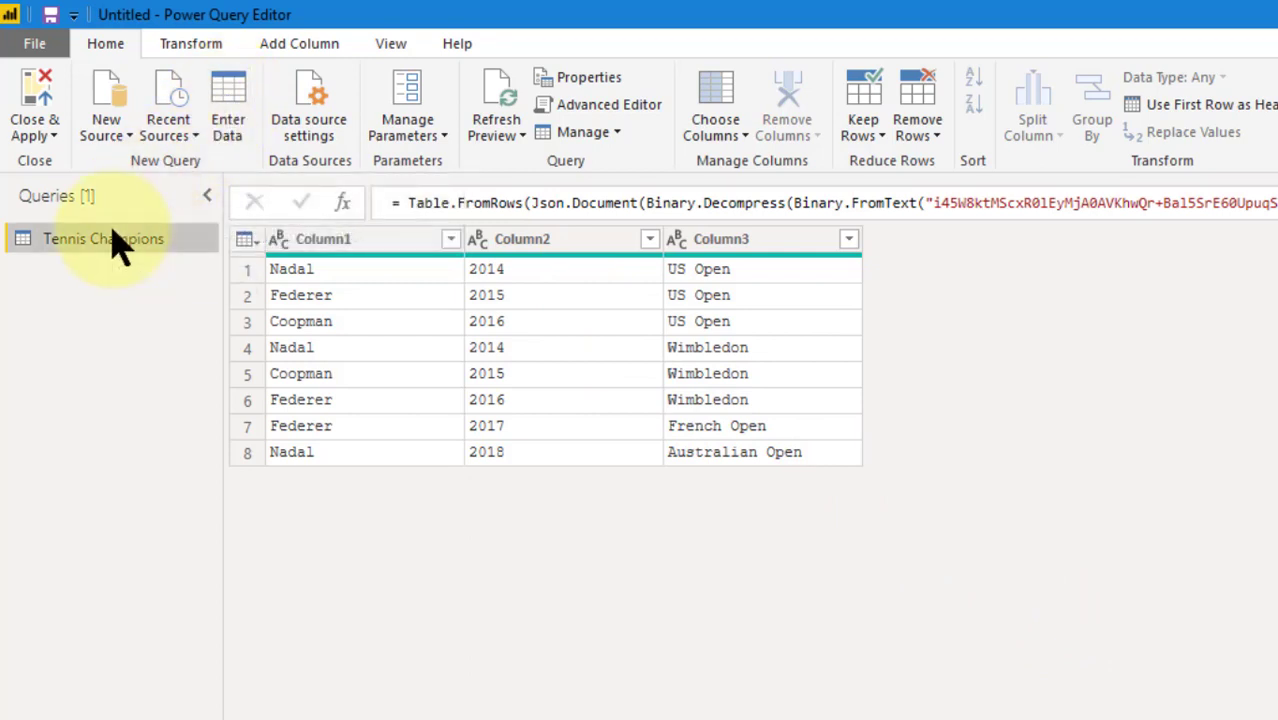
left_click(228, 125)
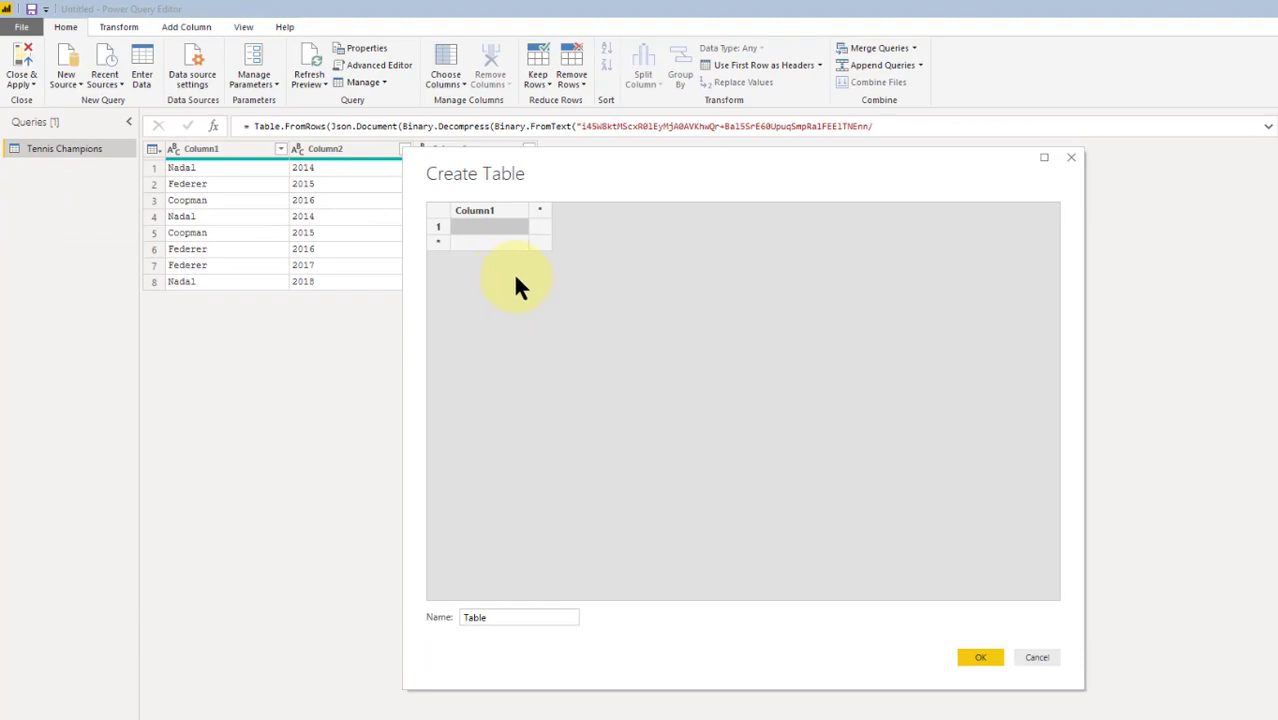
left_click(1037, 657)
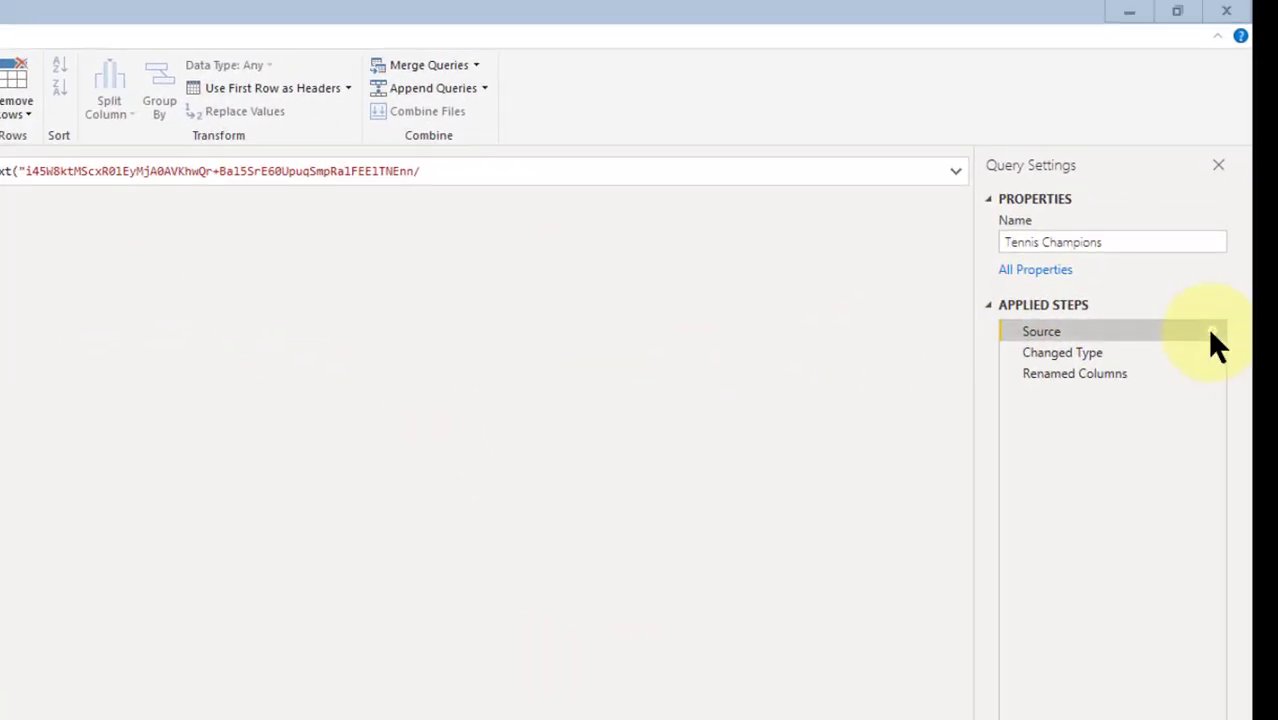
Reopen the Source step's table data and change row 6's Federer to Nadal
left_click(1212, 333)
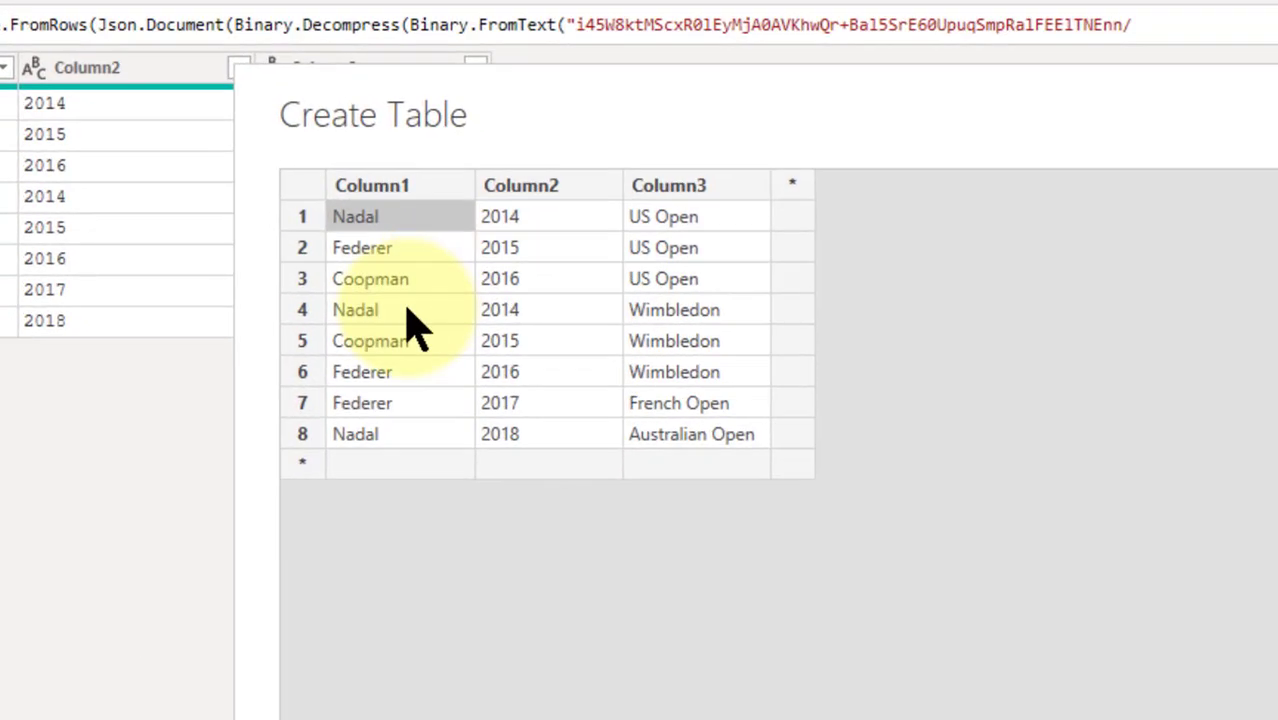
left_click(407, 309)
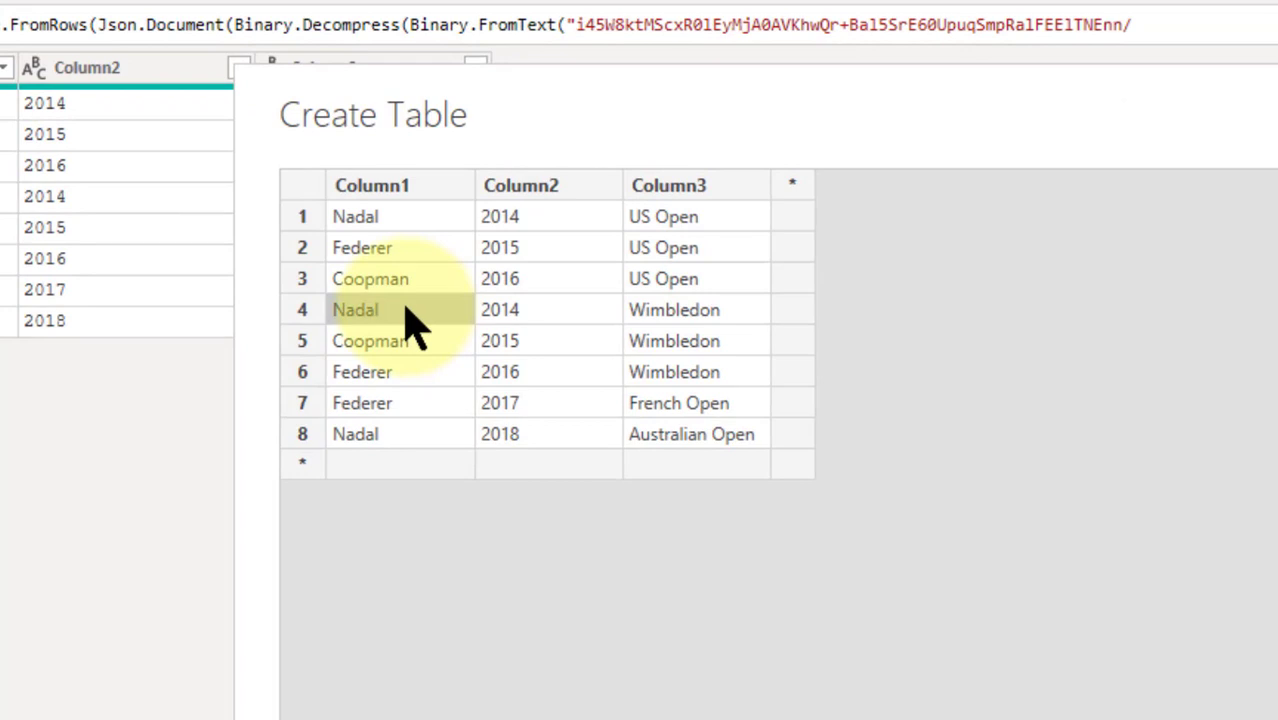
left_click(402, 338)
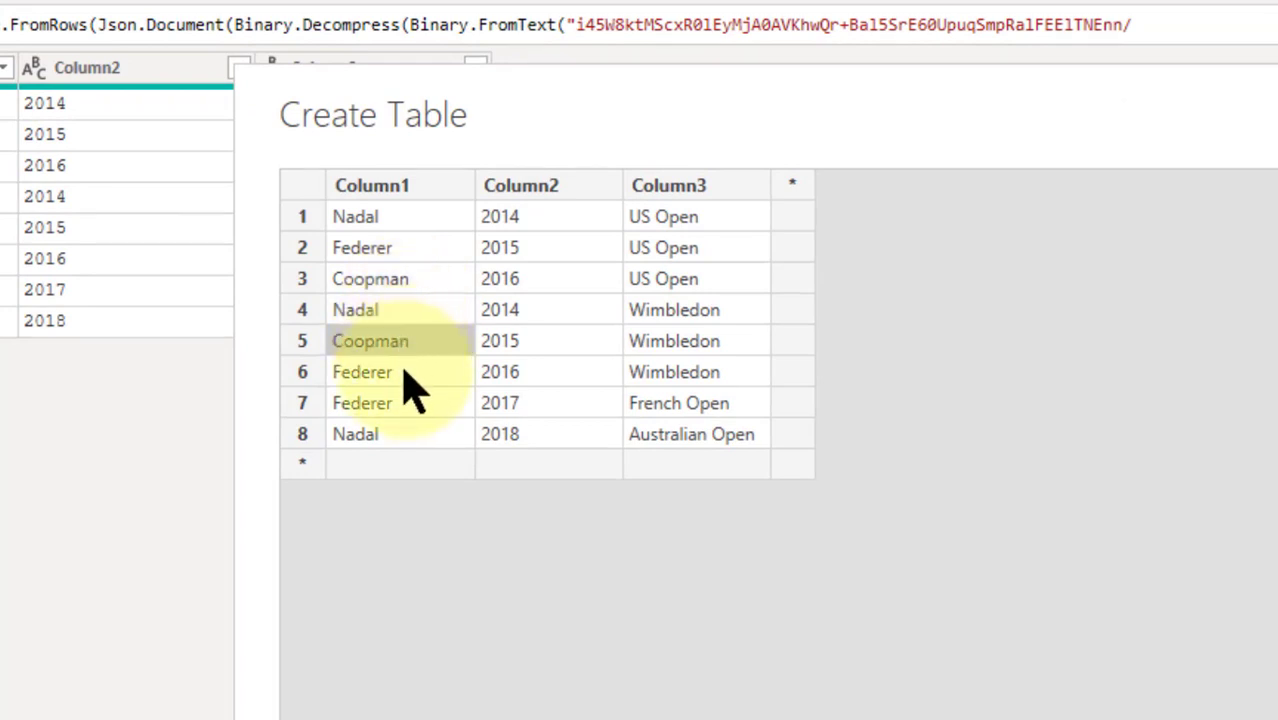
left_click(404, 371)
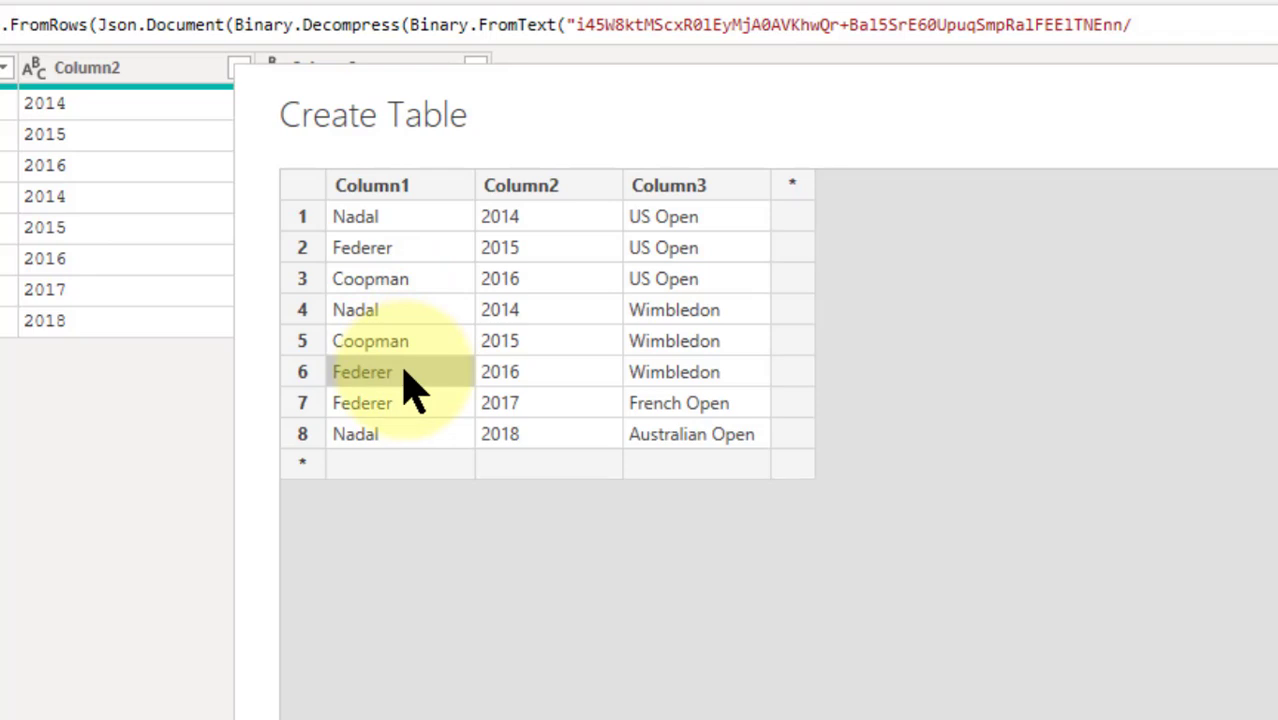
type("Z")
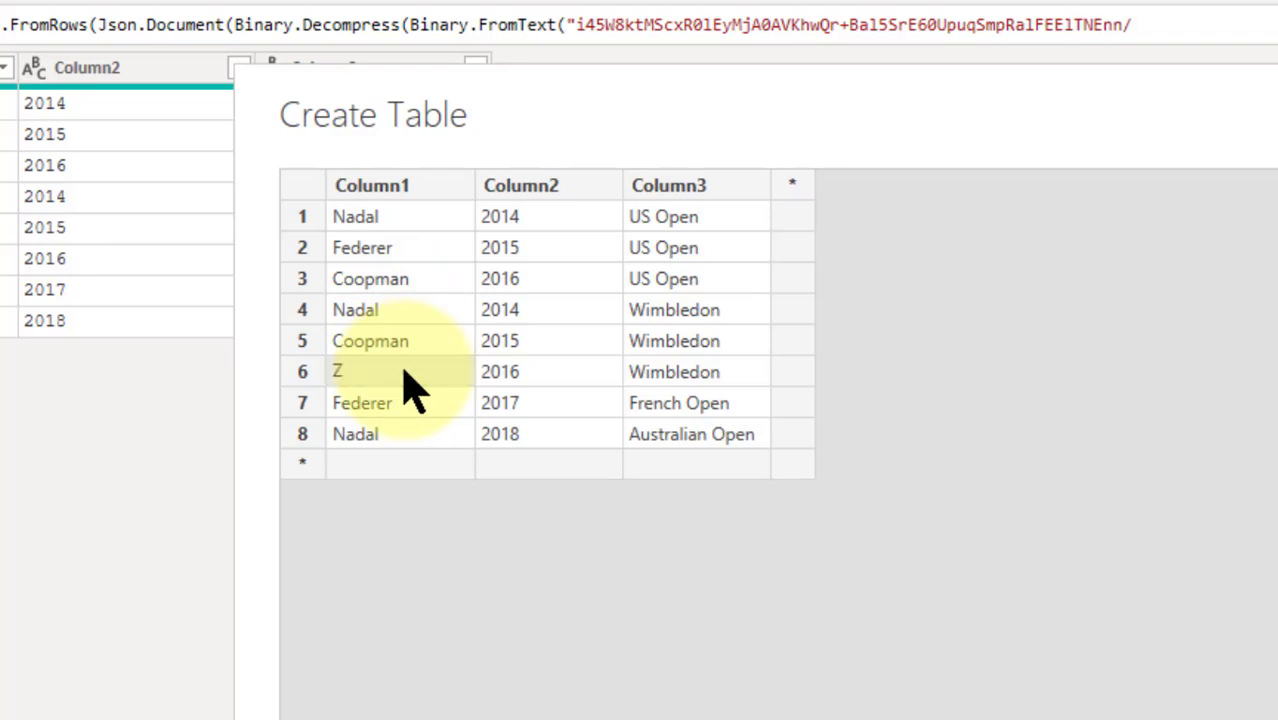
key("BackSpace")
type("Hi")
key("BackSpace")
key("BackSpace")
type("nAD")
key("BackSpace")
key("BackSpace")
key("BackSpace")
type("Nadal")
left_click(408, 405)
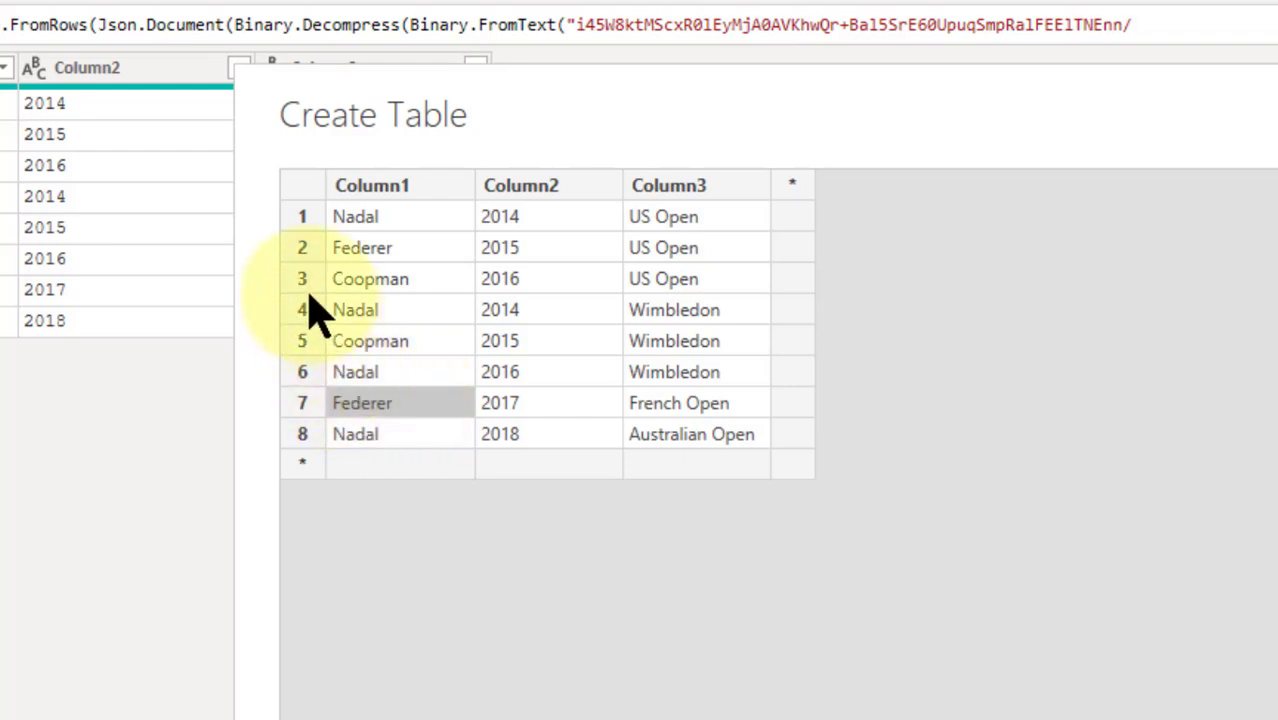
Delete the Federer 2015 US Open row and add an empty row at the end
left_click(300, 245)
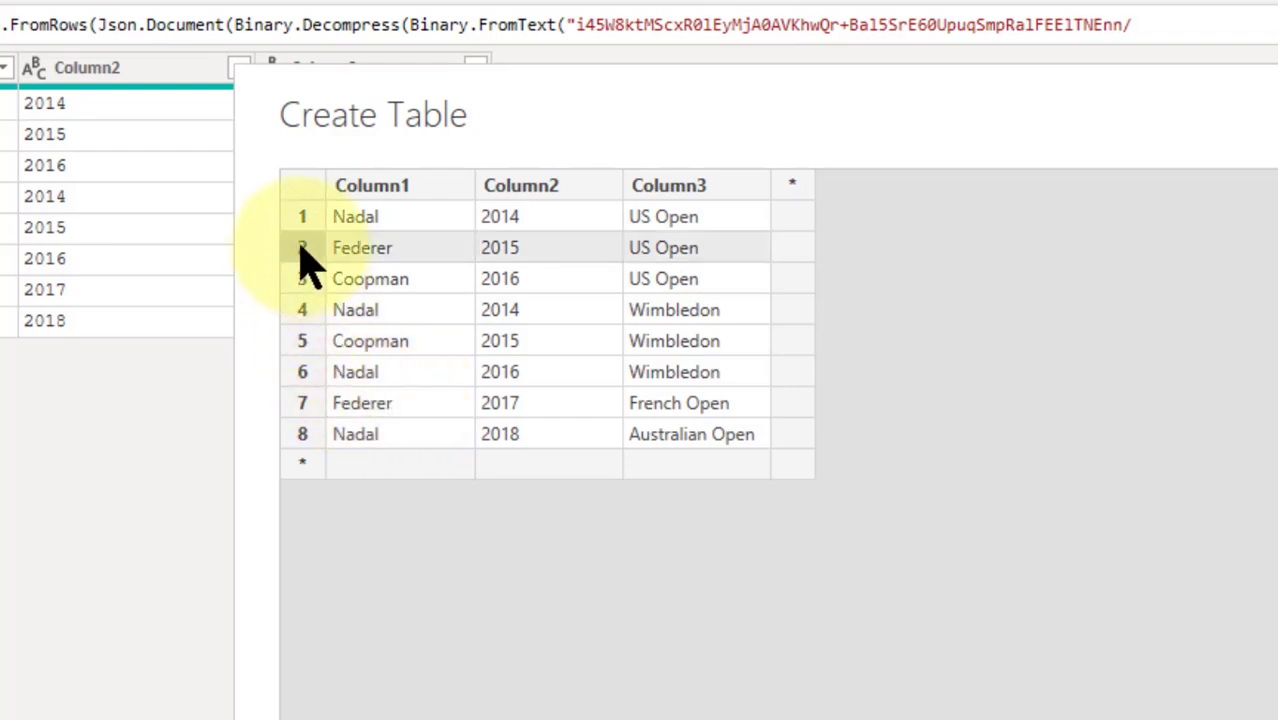
key("Delete")
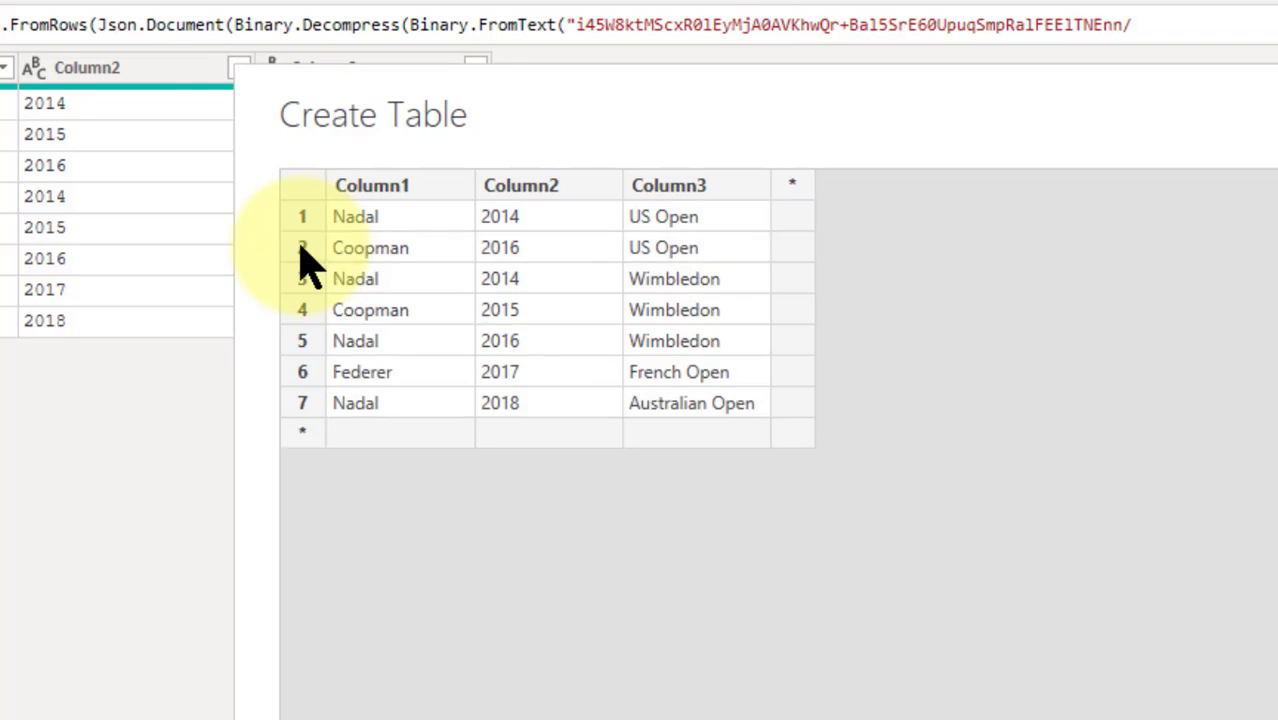
left_click(662, 407)
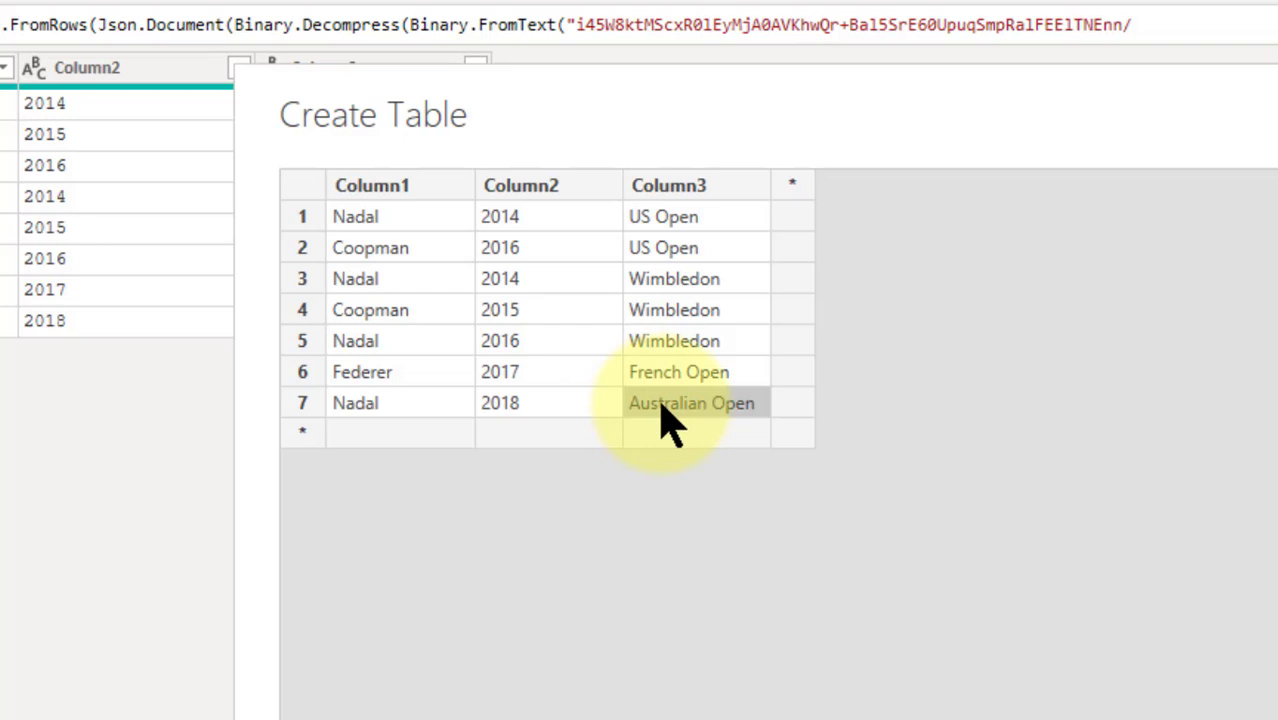
key("Down")
key("Left")
key("Left")
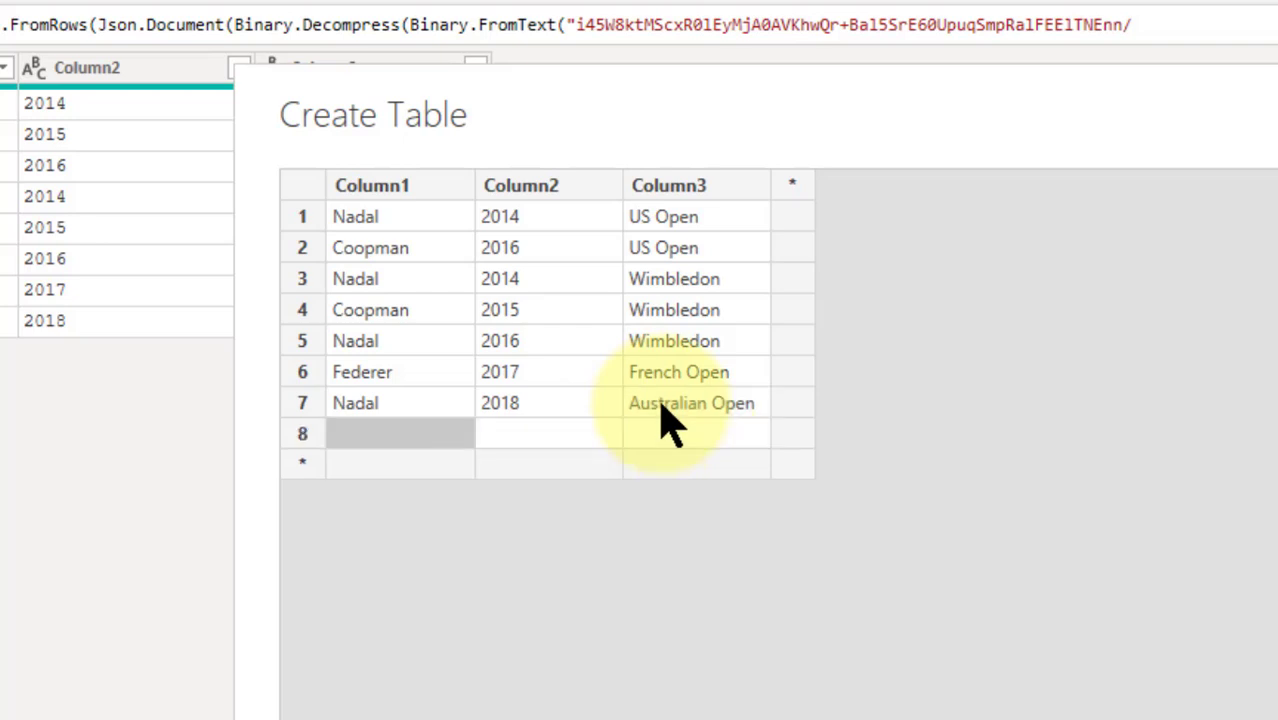